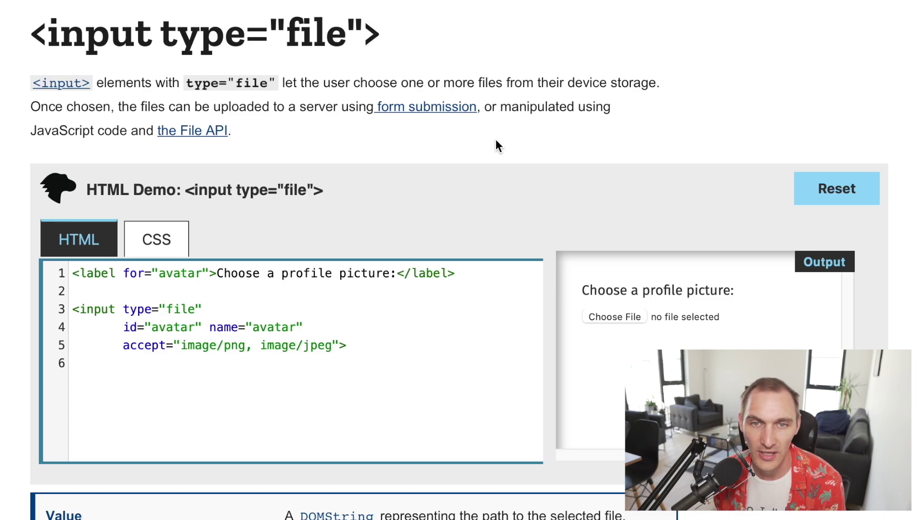
drag(233, 130, 126, 130)
click(162, 129)
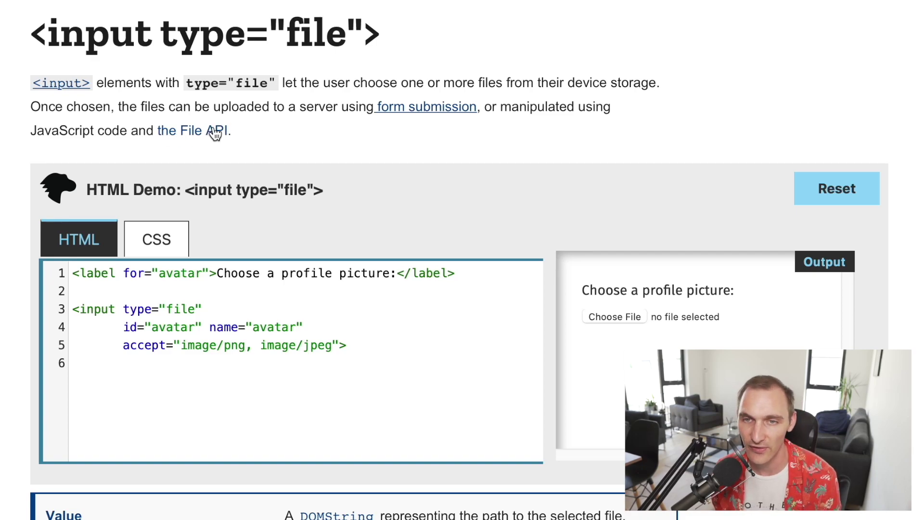
scroll(29, 233, down, 9)
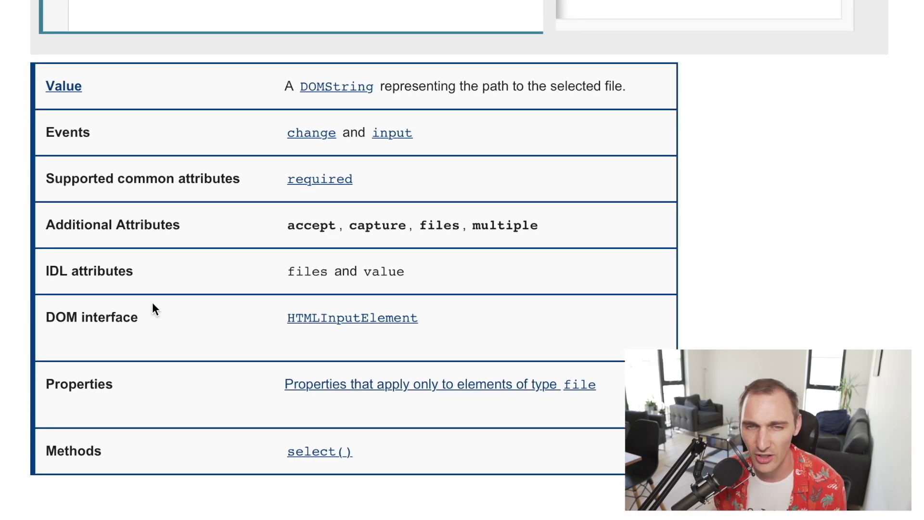
Highlight the Events row (change, input) and the accept attribute on line 5 of the demo code.
scroll(152, 303, down, 1)
drag(429, 96, 219, 107)
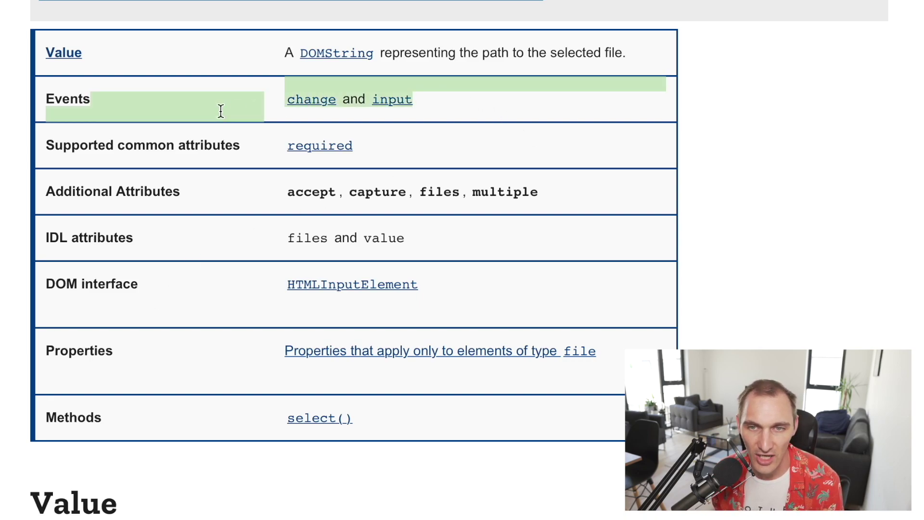
click(472, 105)
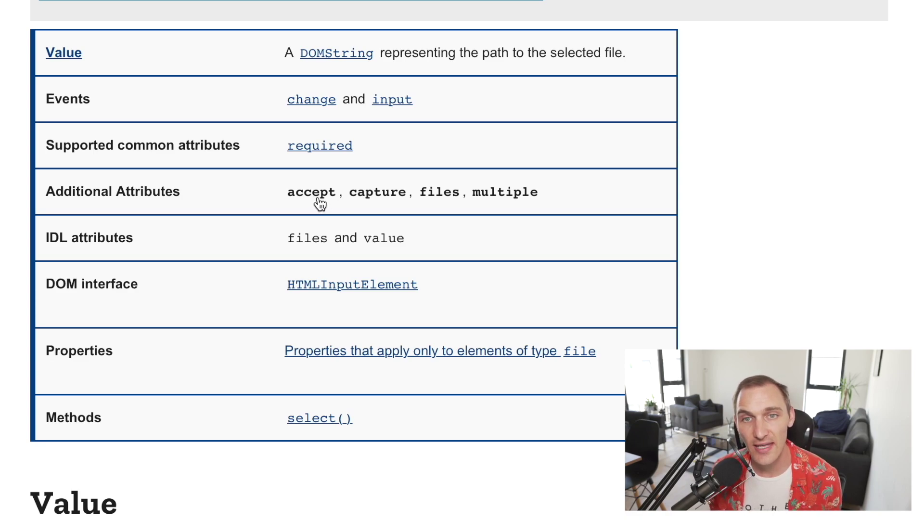
scroll(319, 204, up, 4)
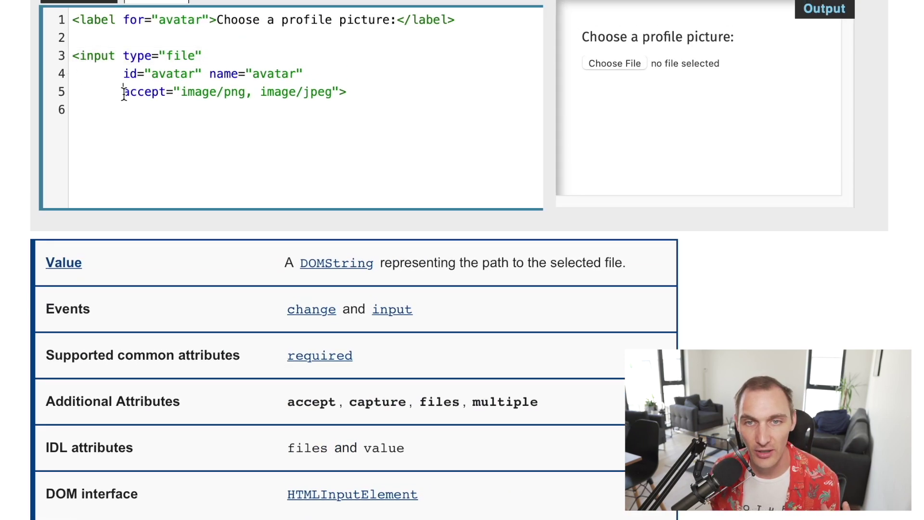
drag(123, 92, 341, 93)
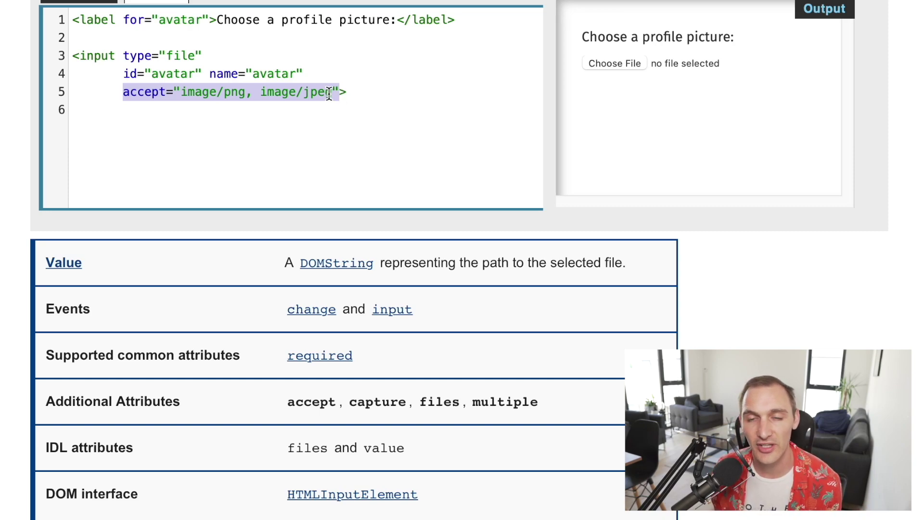
click(333, 92)
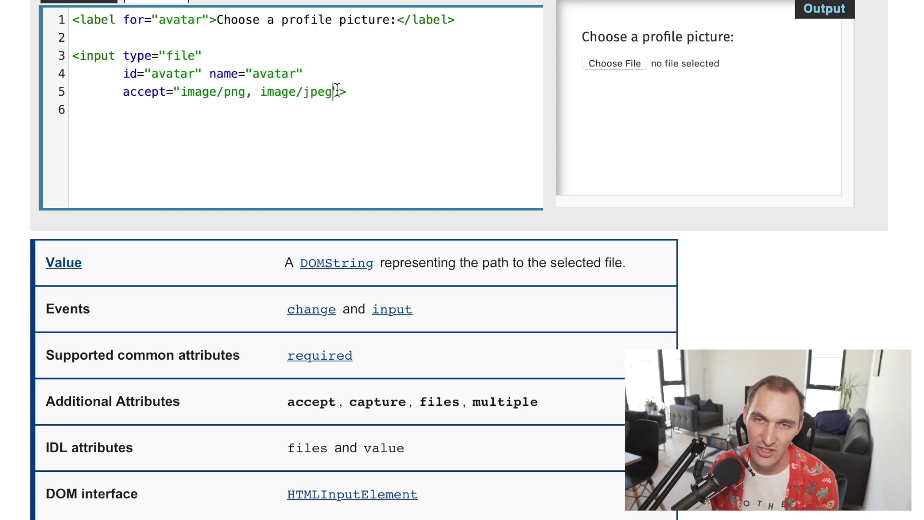
Try the demo's file chooser, then highlight the accept description and its Word-document example.
click(608, 64)
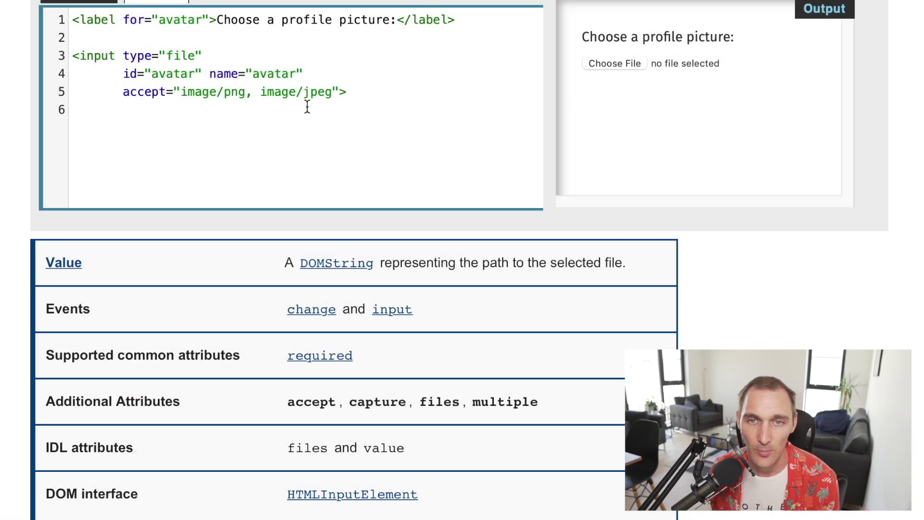
drag(124, 91, 340, 93)
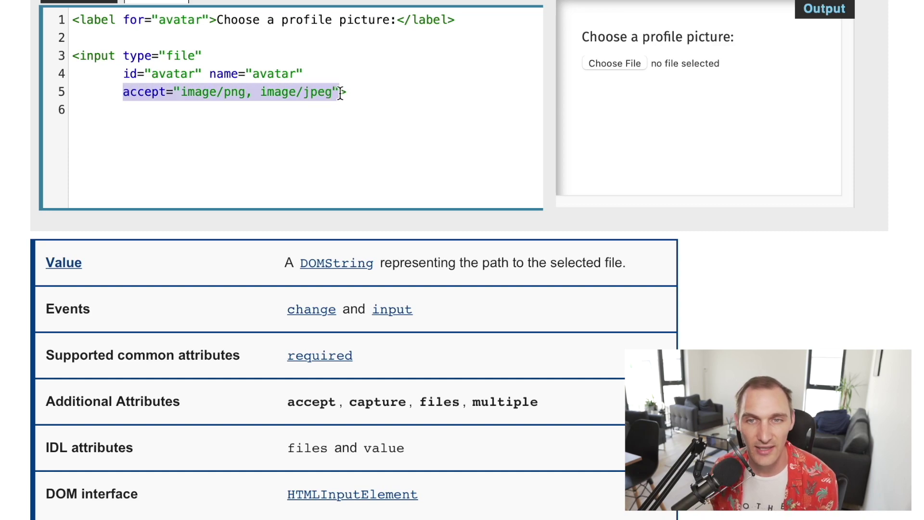
click(334, 158)
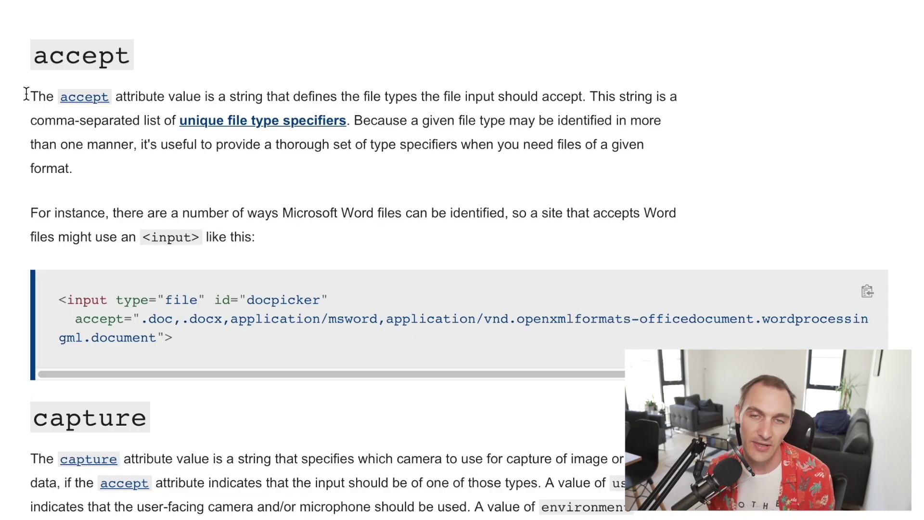
drag(26, 94, 458, 356)
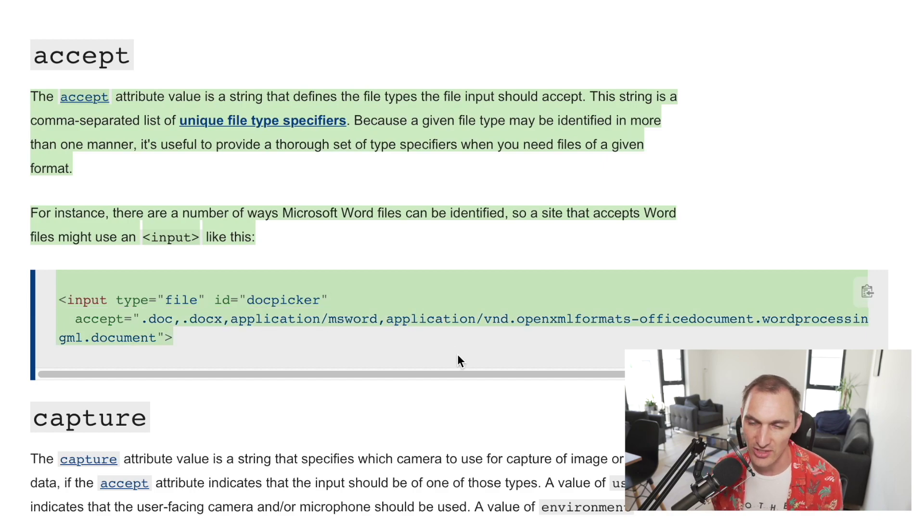
Read through the accept examples, briefly highlighting the image types in the fileTypes list.
click(559, 178)
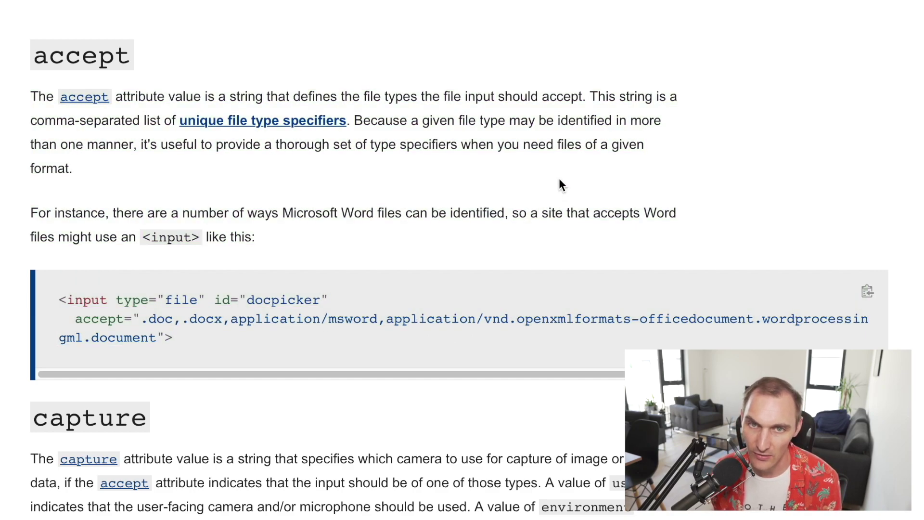
scroll(309, 438, down, 20)
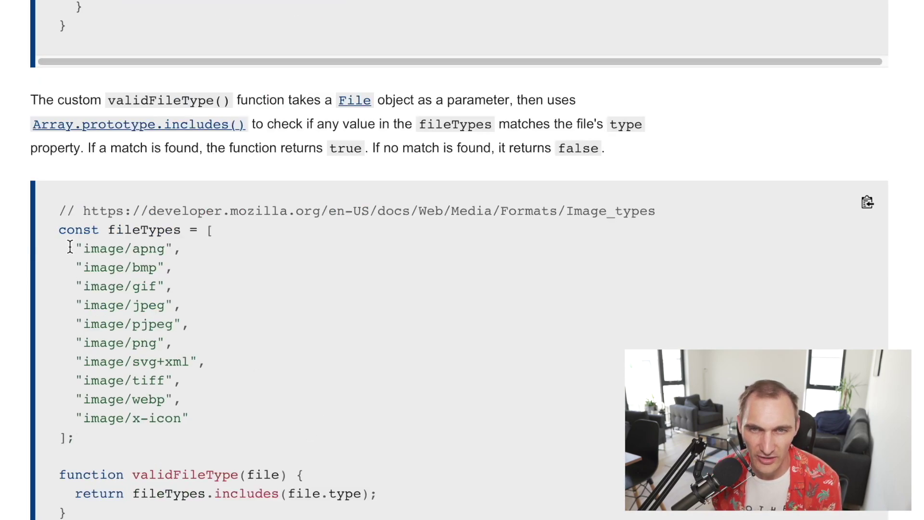
drag(70, 246, 198, 410)
click(198, 410)
scroll(183, 392, up, 20)
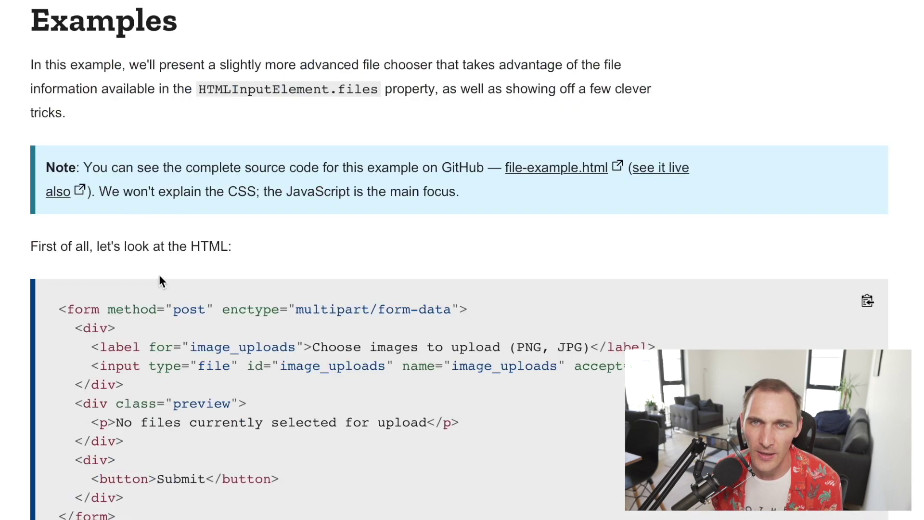
scroll(160, 282, up, 15)
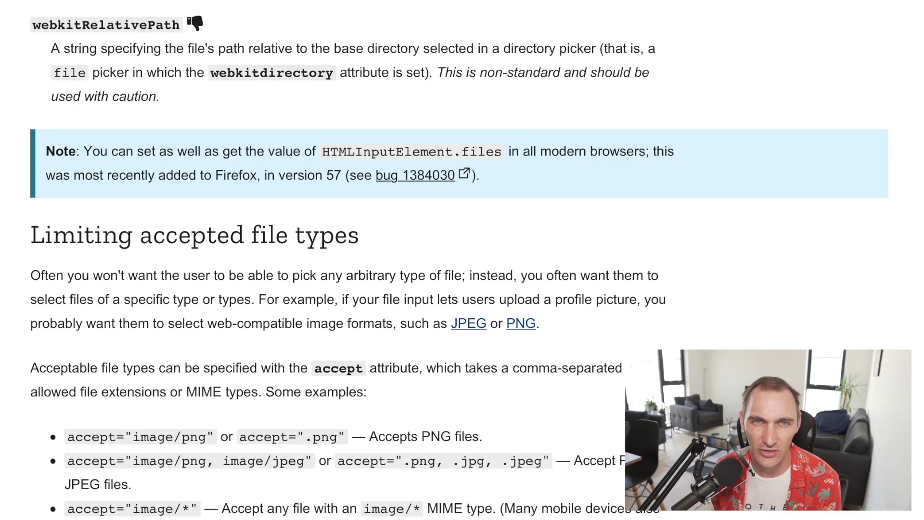
scroll(11, 239, up, 15)
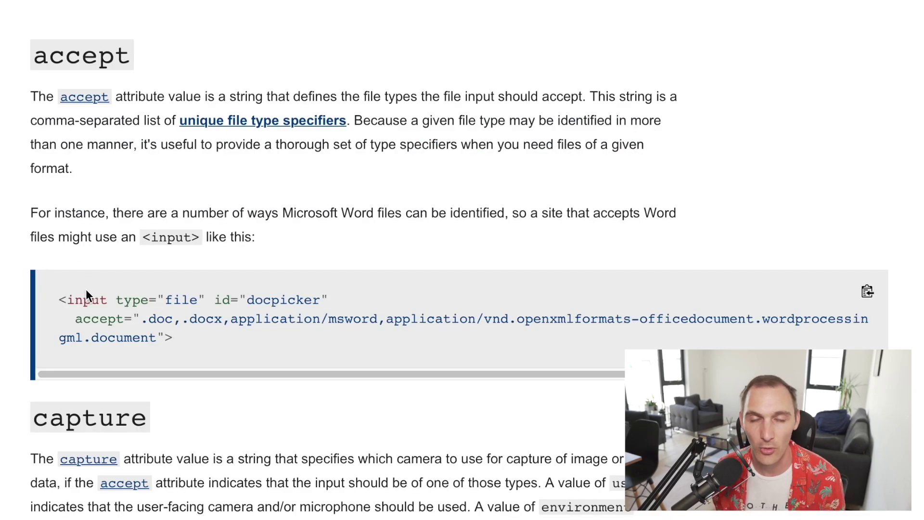
scroll(189, 182, down, 6)
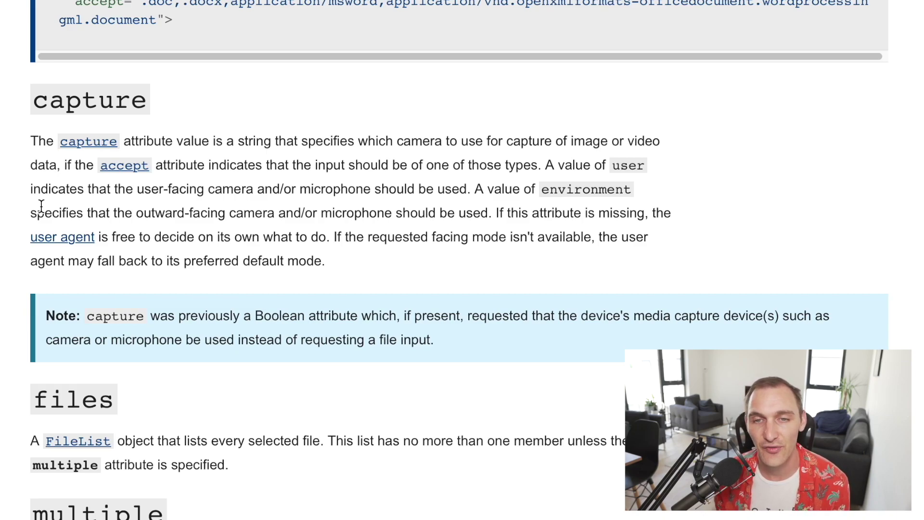
Highlight the capture values 'user' and 'environment' in the capture section.
double_click(621, 164)
click(589, 189)
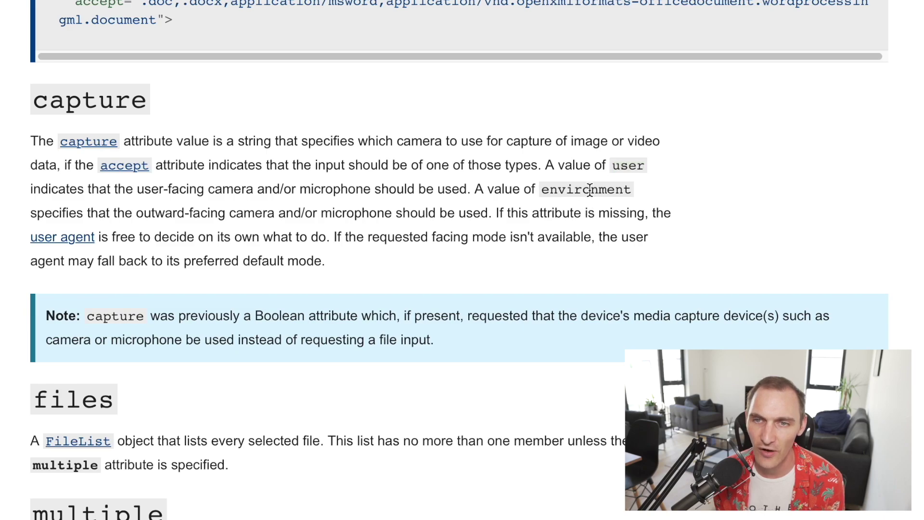
double_click(589, 189)
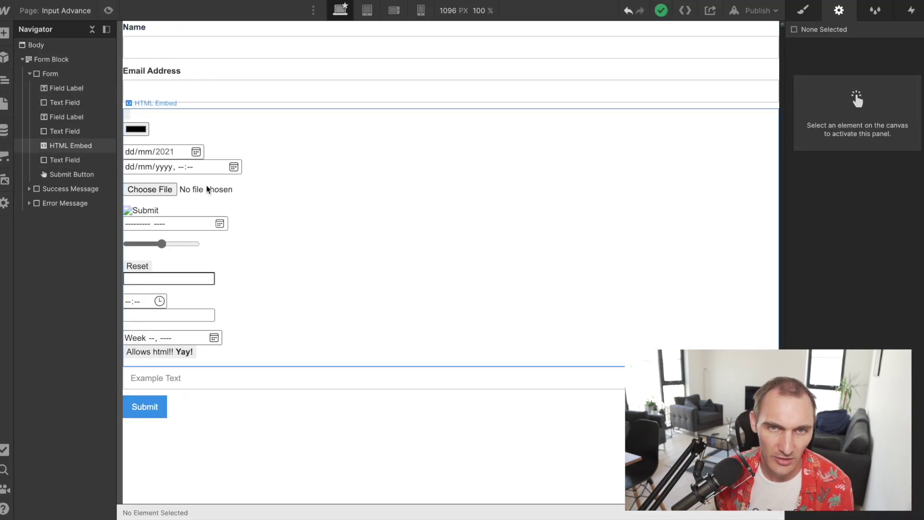
Add capture="user" to the file input in the form's HTML Embed code and save it.
click(66, 150)
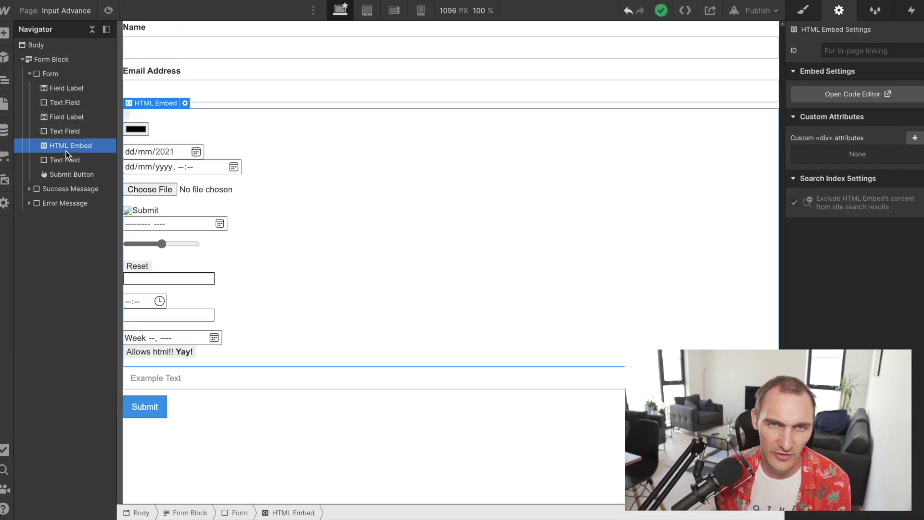
click(184, 103)
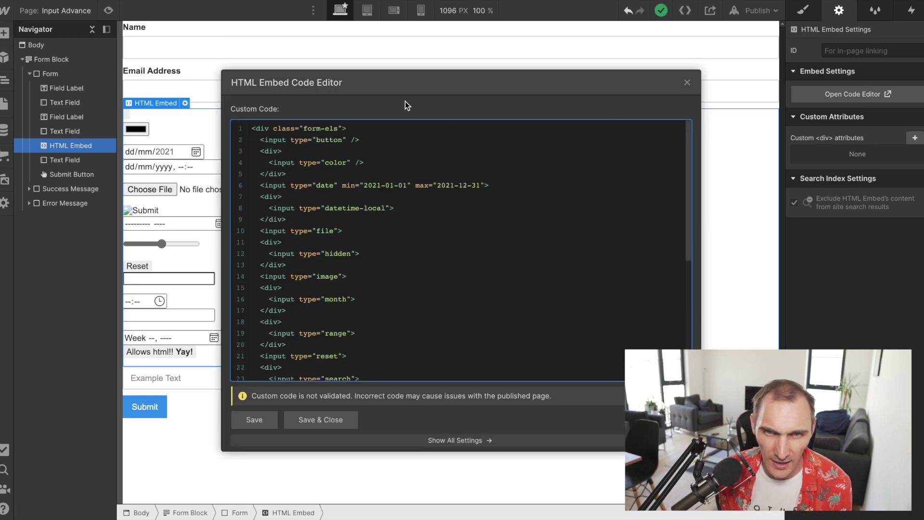
scroll(409, 286, down, 1)
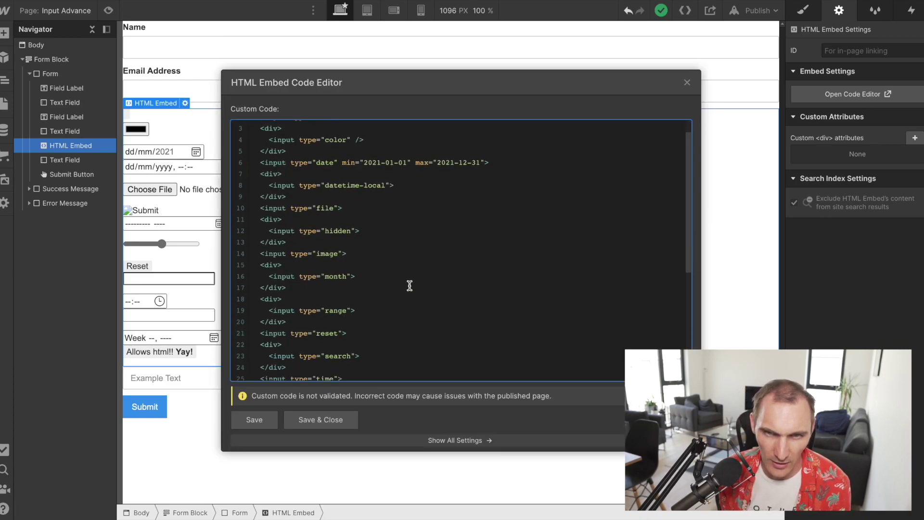
click(339, 207)
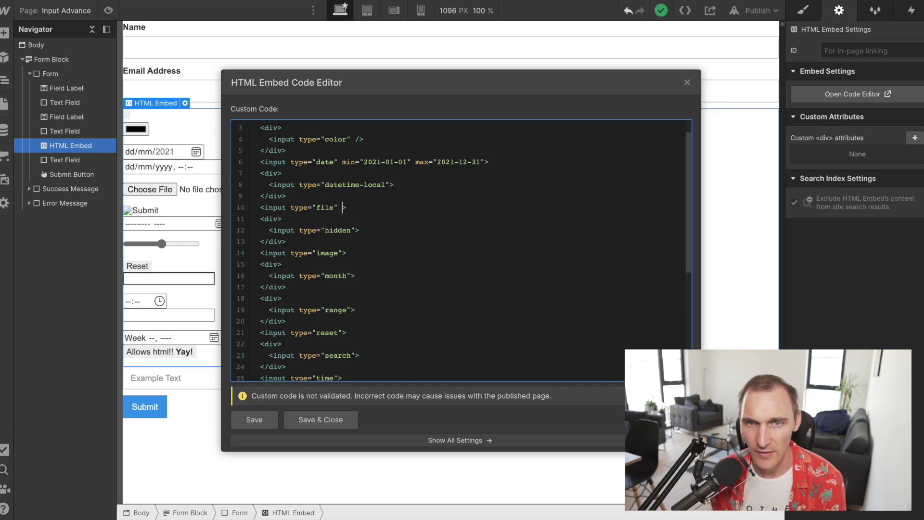
text(capture)
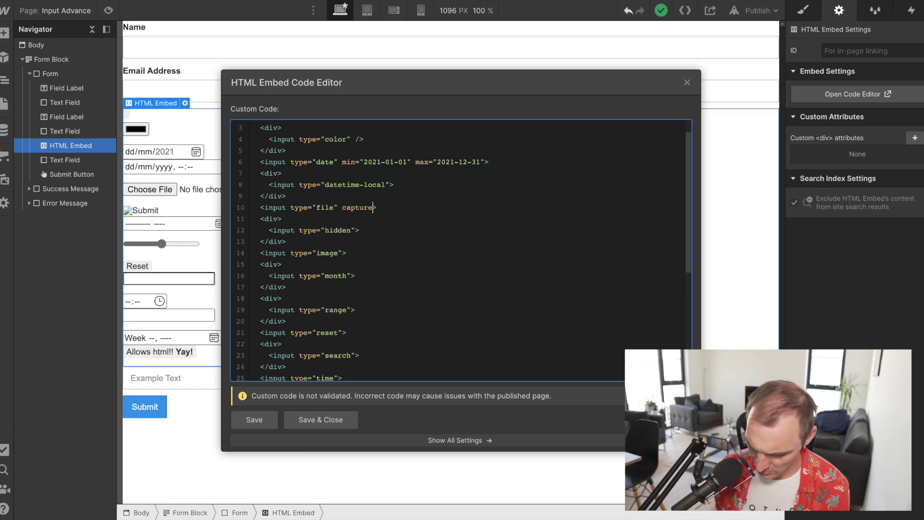
text(="use)
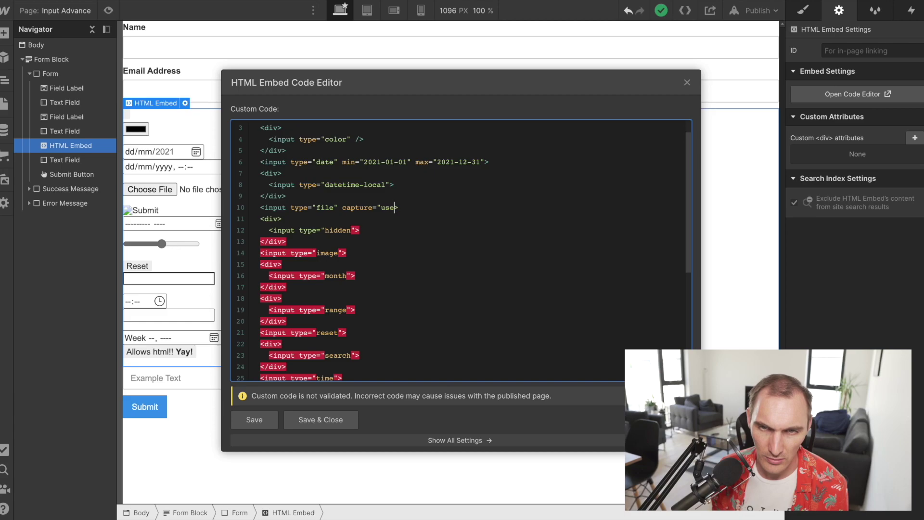
text(r")
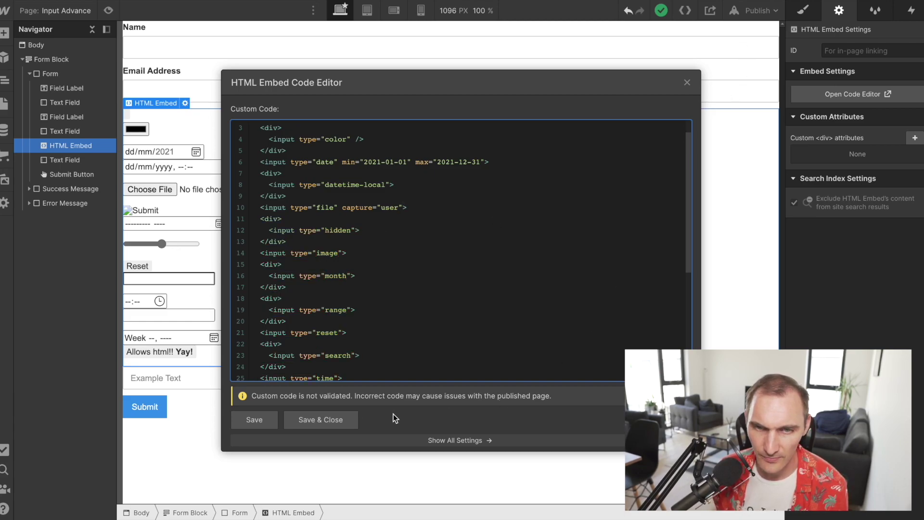
click(328, 420)
Publish the site to the selected domain and test the file input's camera on a phone.
click(761, 11)
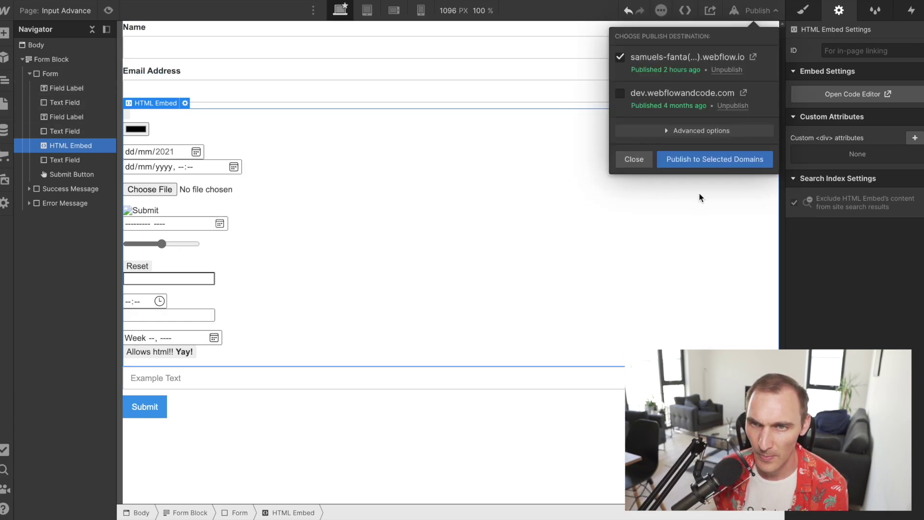
click(703, 163)
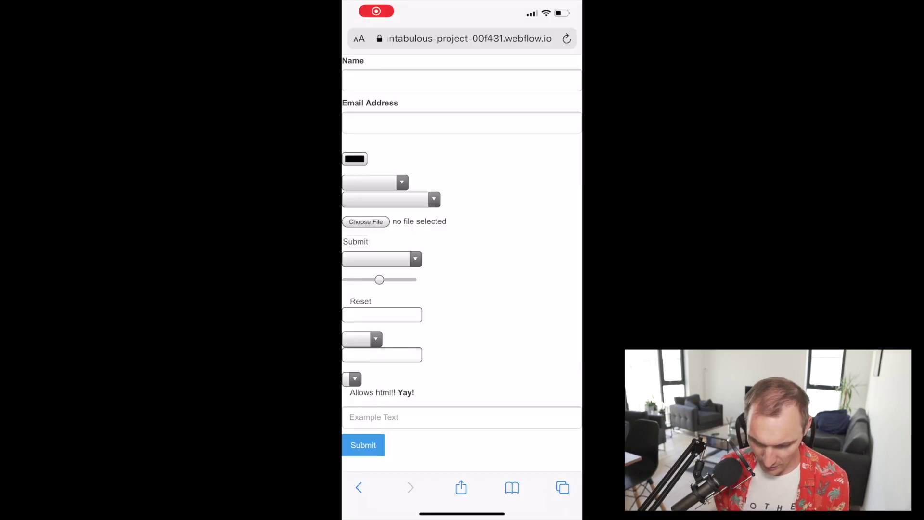
click(365, 221)
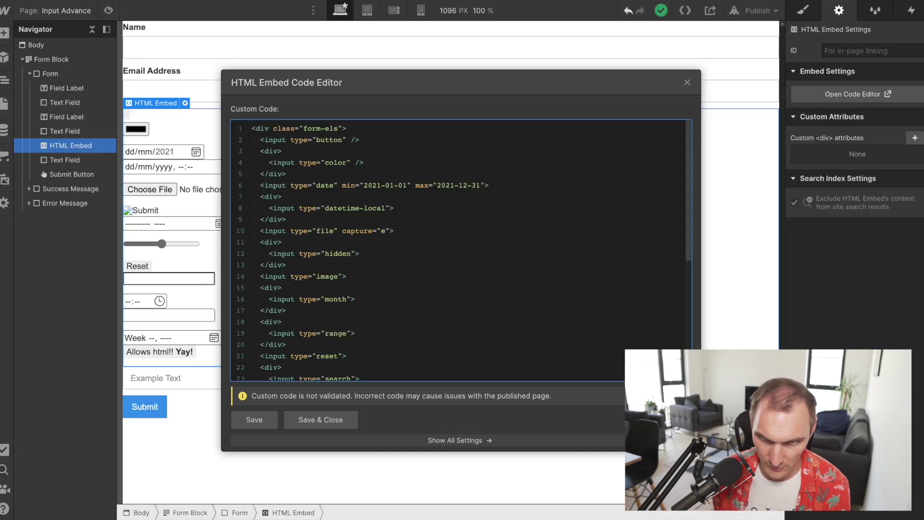
Change the capture value to 'environment' and save the embed code.
text(enviro)
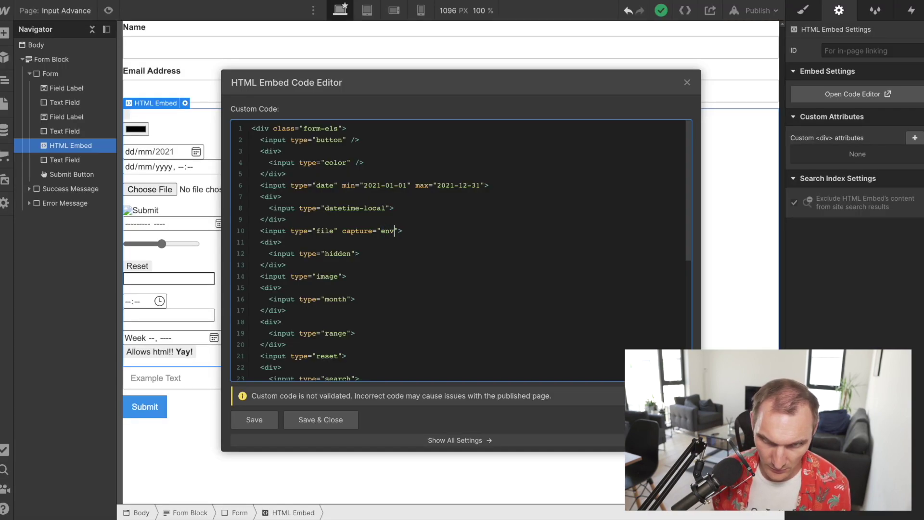
text(nment)
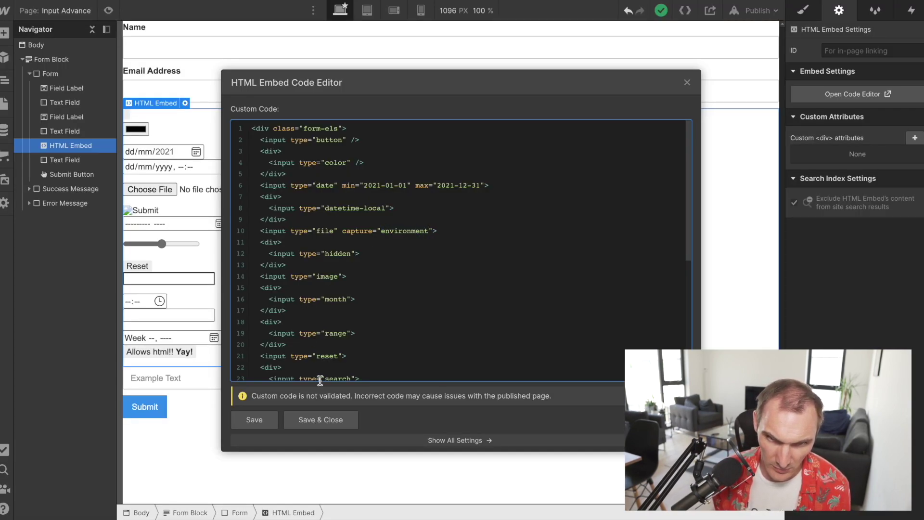
click(327, 423)
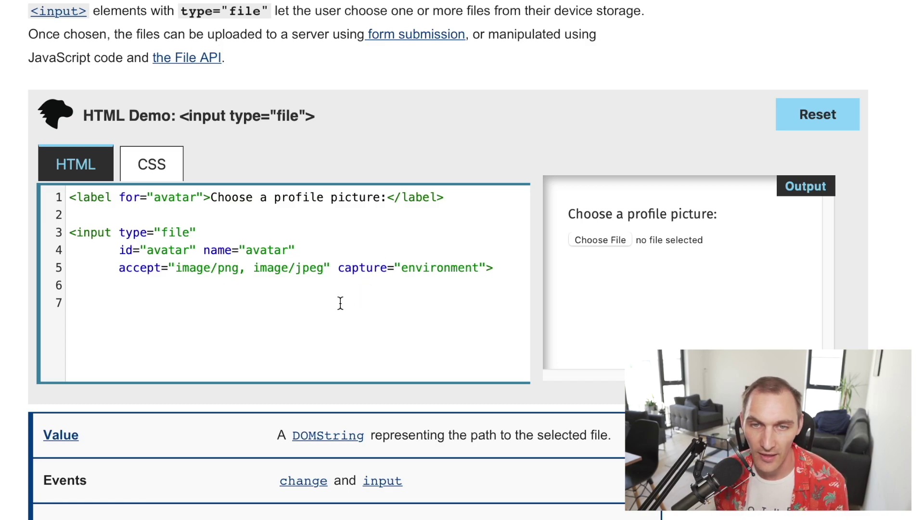
Scroll down the input type="file" reference page.
scroll(103, 493, down, 1)
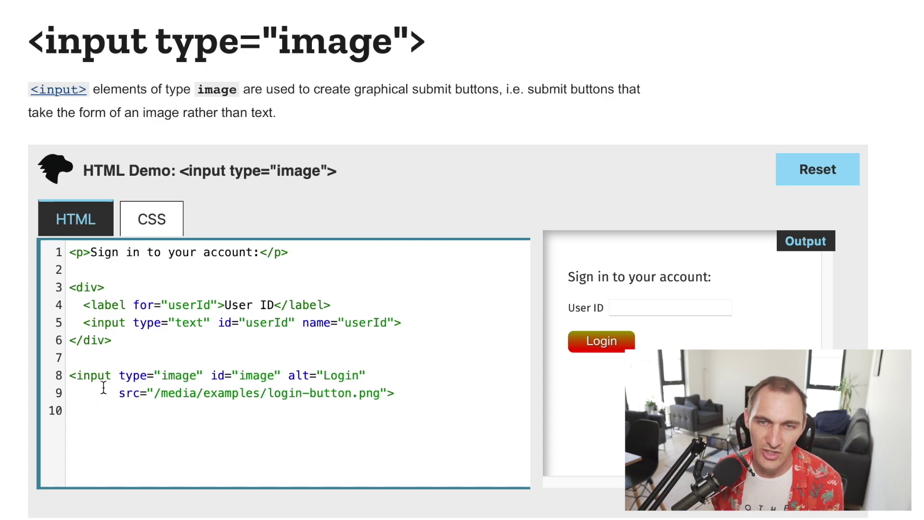
Select 'input' and 'image' on line 8 of the login-button demo, then highlight the intro paragraph.
double_click(103, 382)
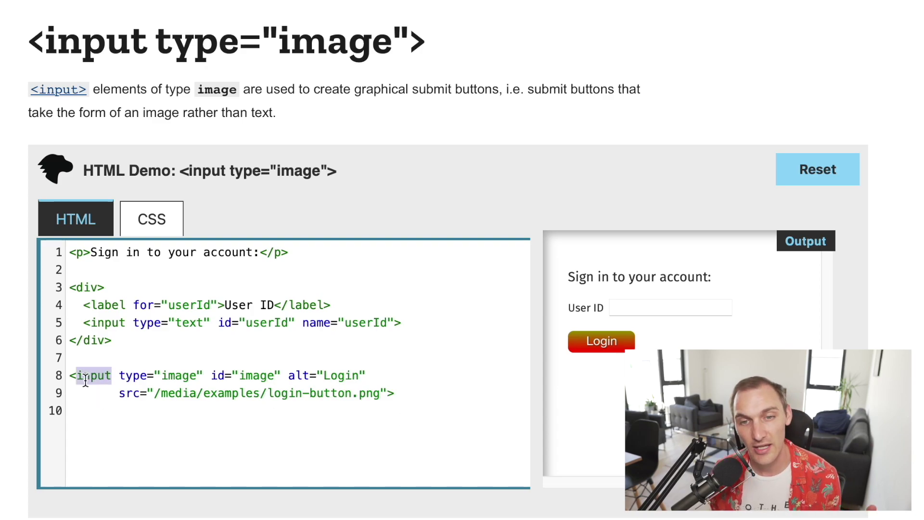
double_click(179, 381)
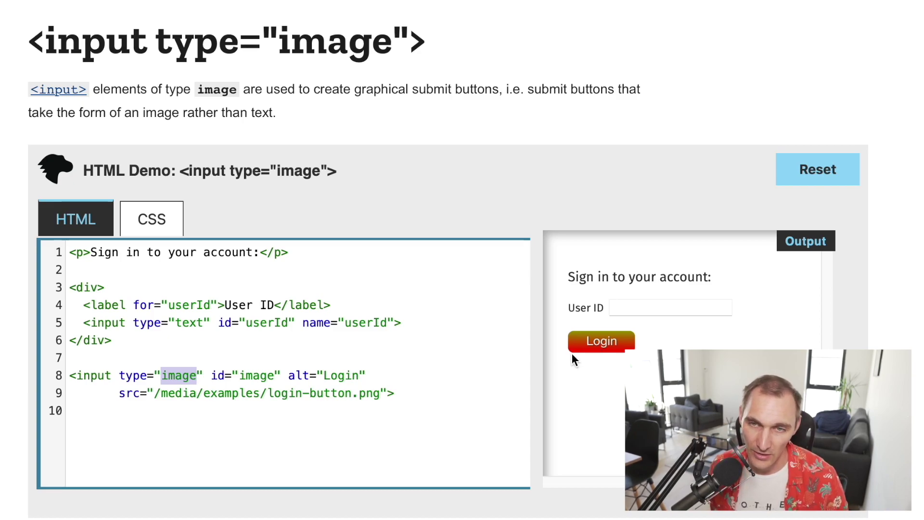
drag(285, 117, 6, 89)
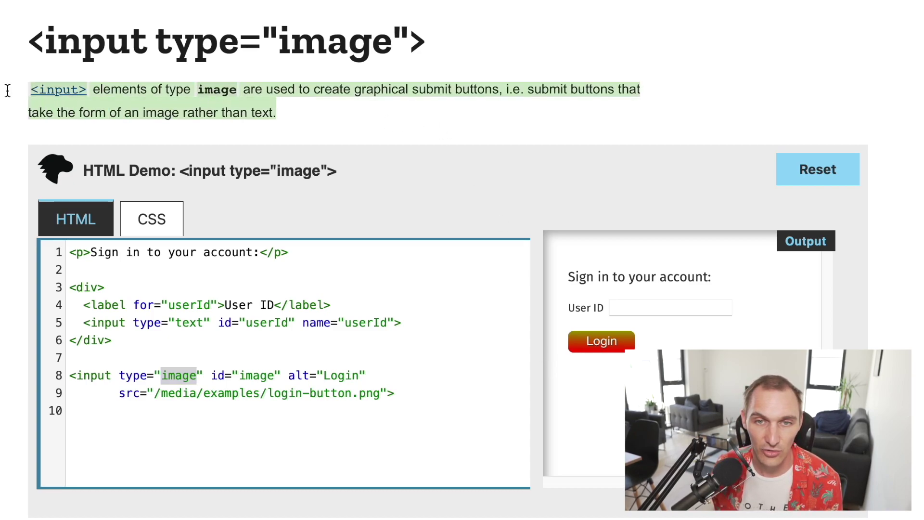
click(205, 122)
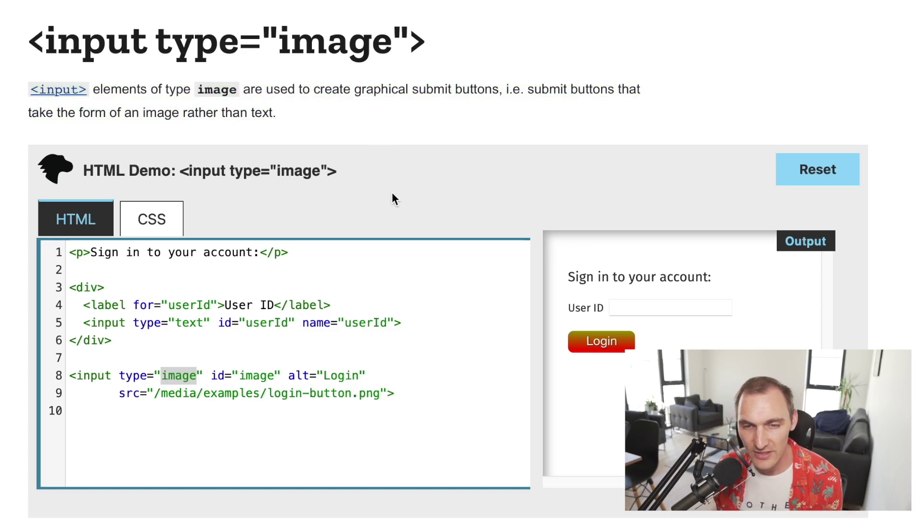
scroll(448, 260, down, 8)
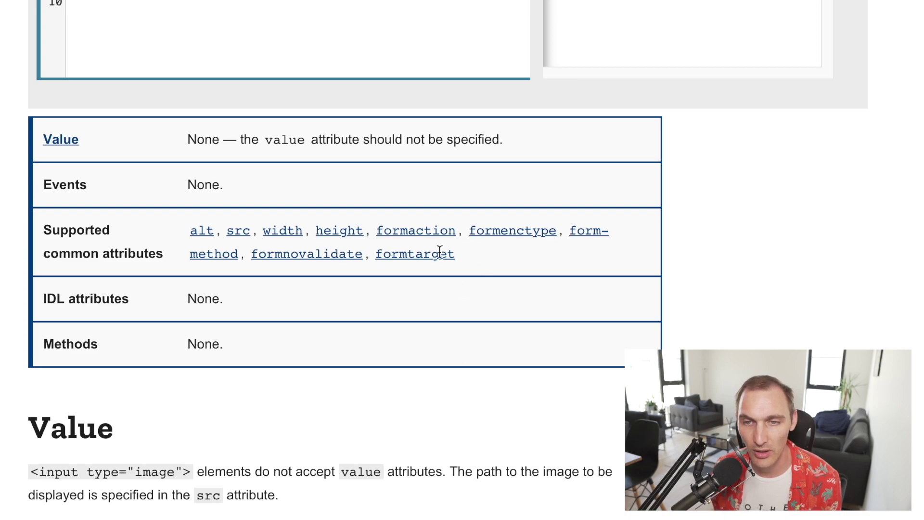
Highlight the image input's supported common attributes list, then scroll to Additional attributes.
drag(457, 254, 182, 235)
click(548, 260)
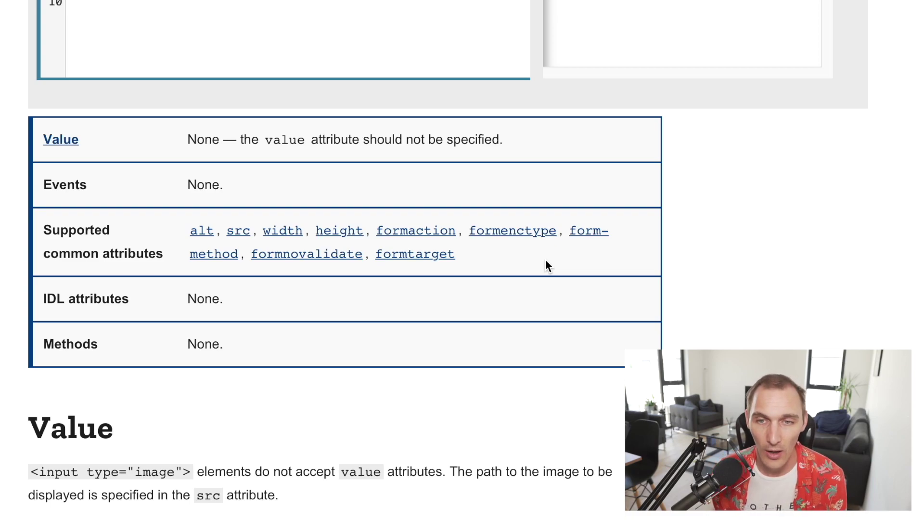
scroll(529, 256, up, 1)
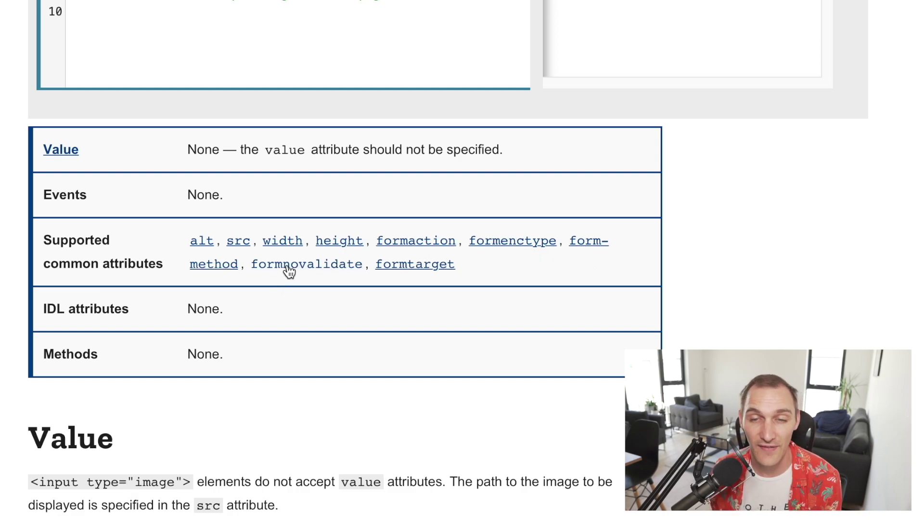
scroll(540, 260, down, 1)
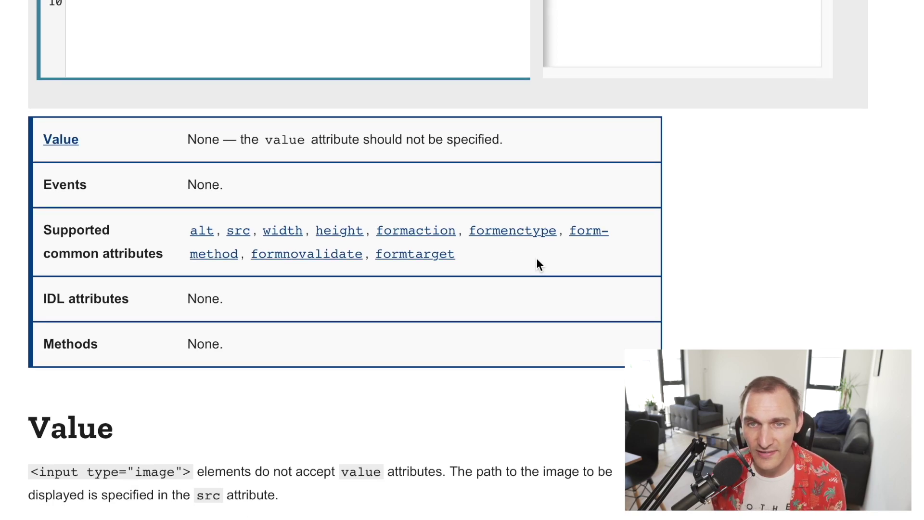
scroll(537, 260, down, 7)
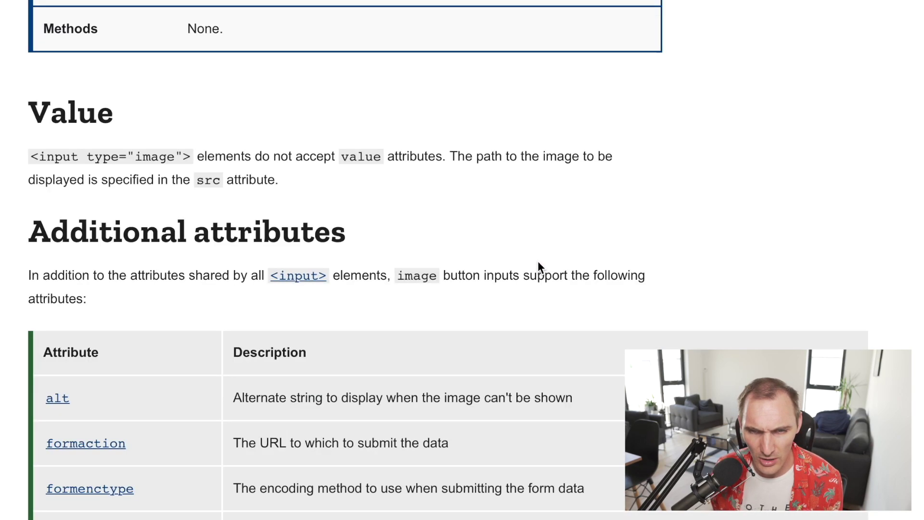
Scroll down the image input page and highlight the formaction attribute heading.
scroll(539, 261, down, 7)
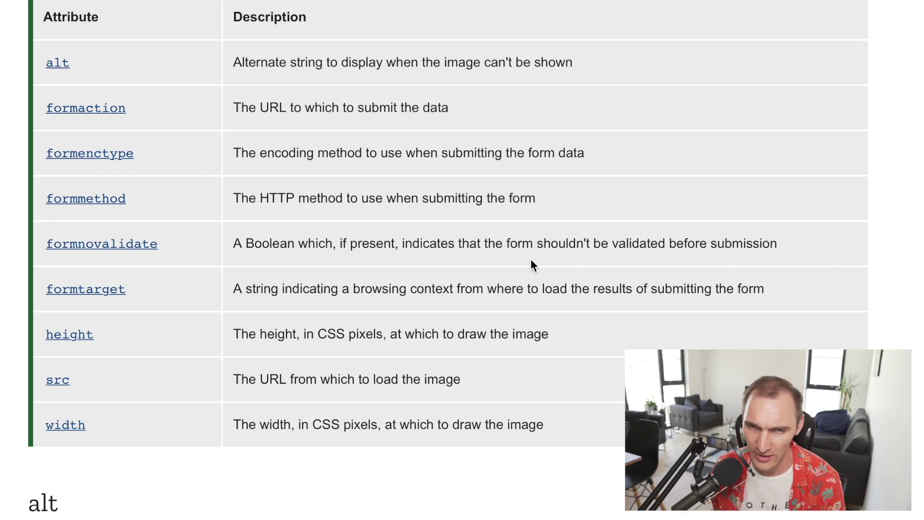
scroll(530, 265, down, 9)
scroll(533, 265, down, 5)
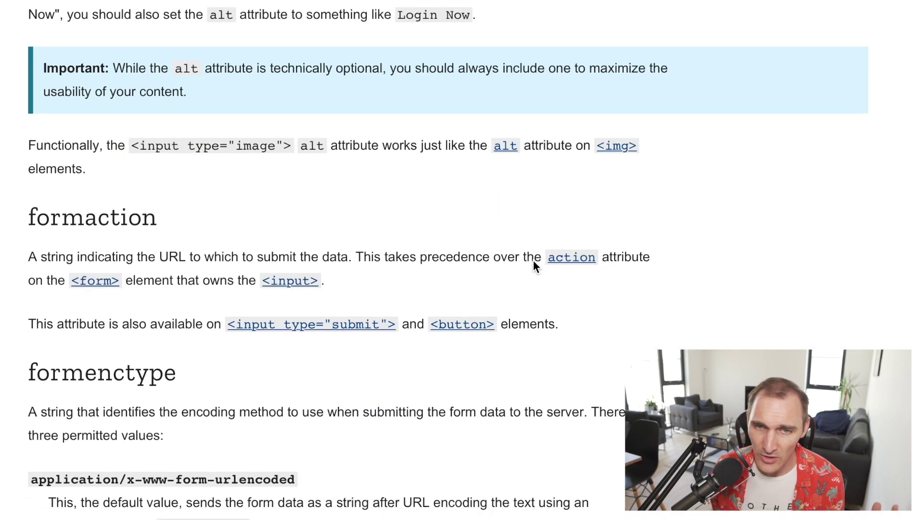
scroll(534, 266, down, 3)
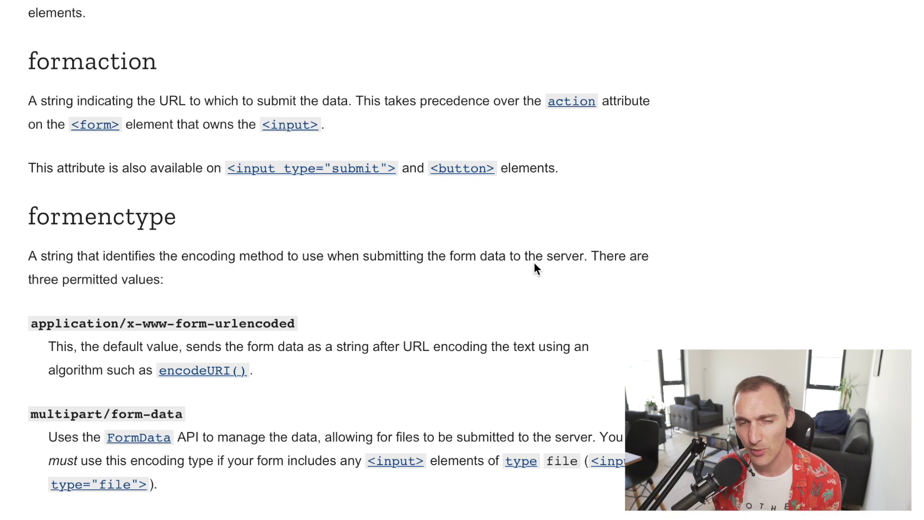
scroll(342, 264, down, 1)
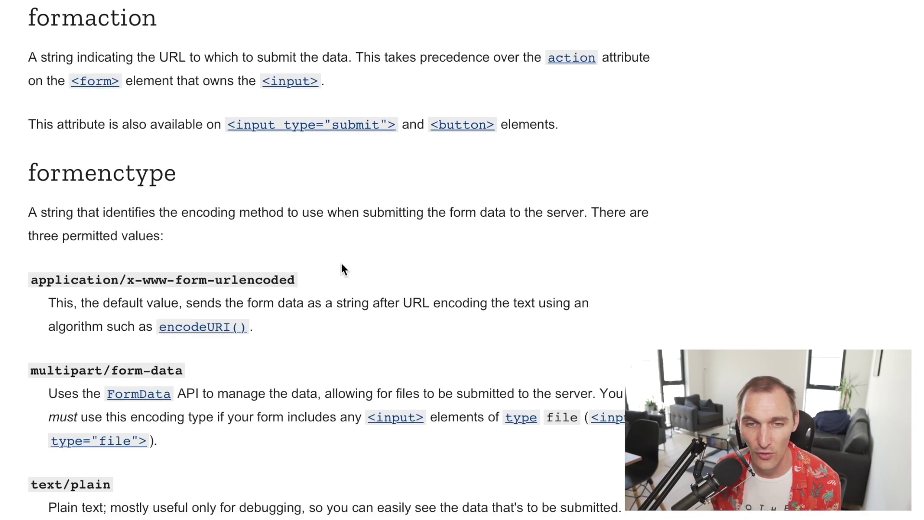
drag(11, 19, 252, 22)
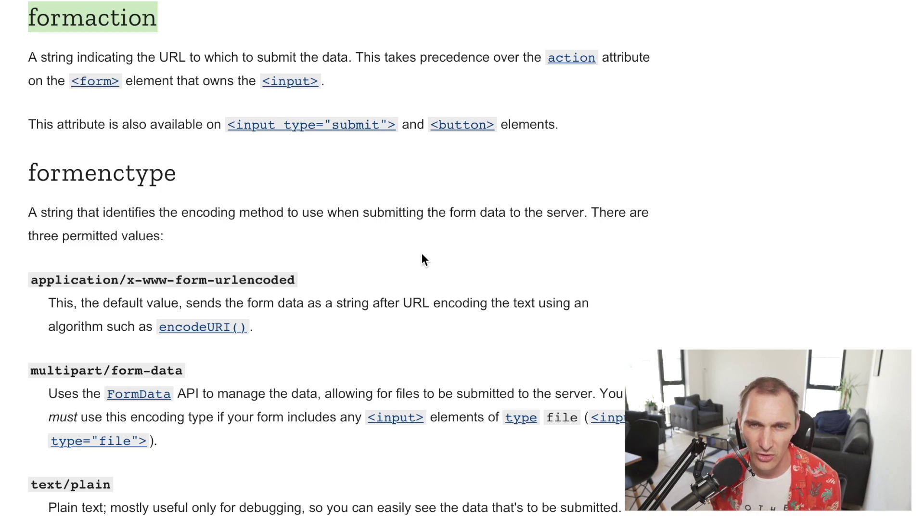
Scroll through the remaining image input sections, then back up slightly.
scroll(438, 228, down, 3)
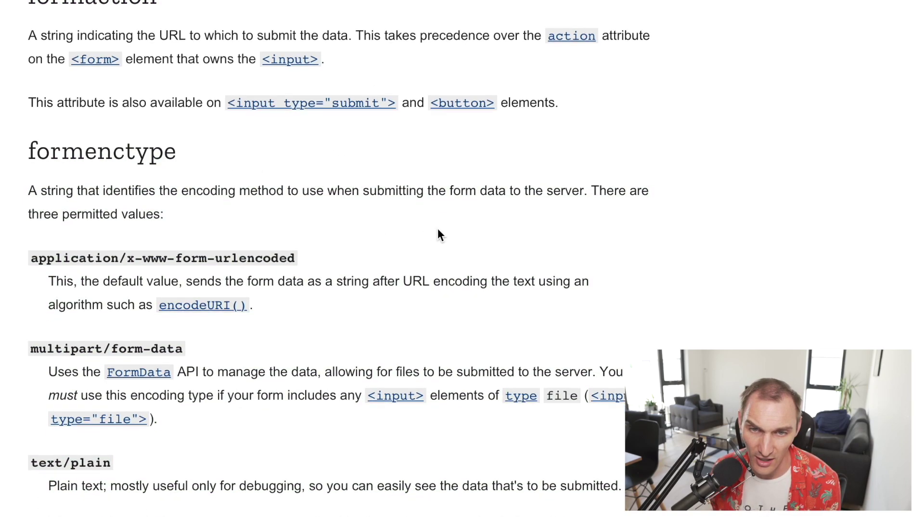
scroll(438, 231, down, 5)
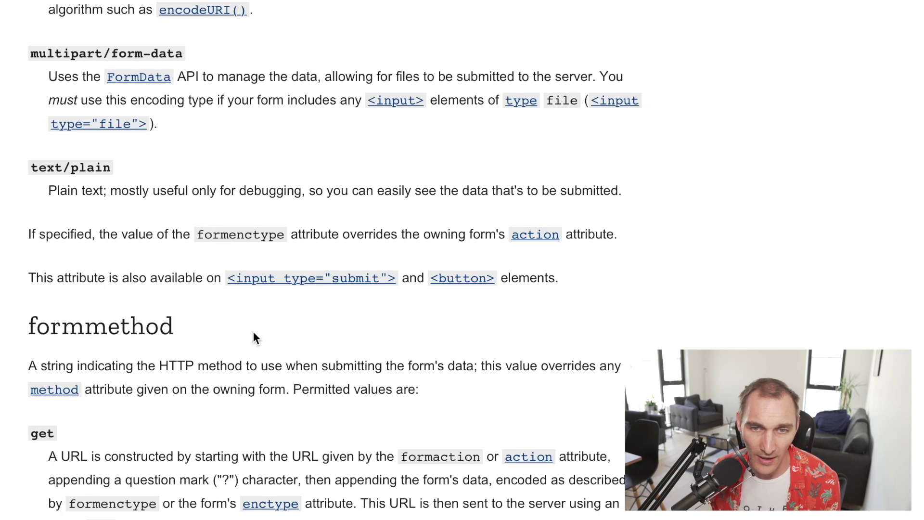
drag(253, 333, 110, 331)
scroll(113, 322, down, 10)
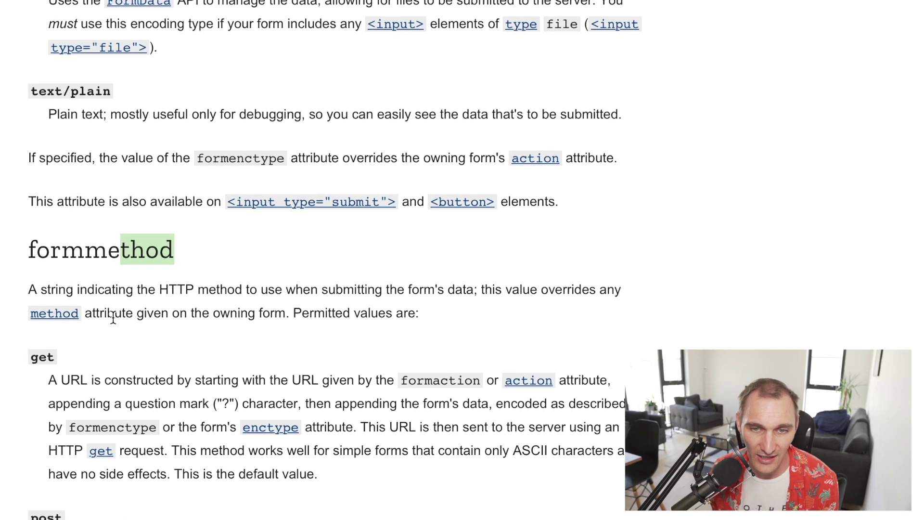
scroll(112, 317, down, 2)
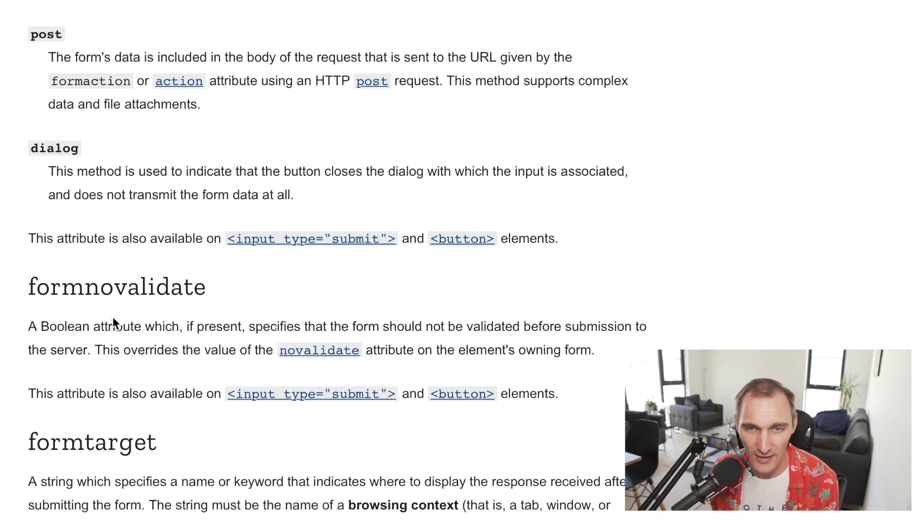
scroll(204, 464, down, 8)
scroll(164, 389, down, 2)
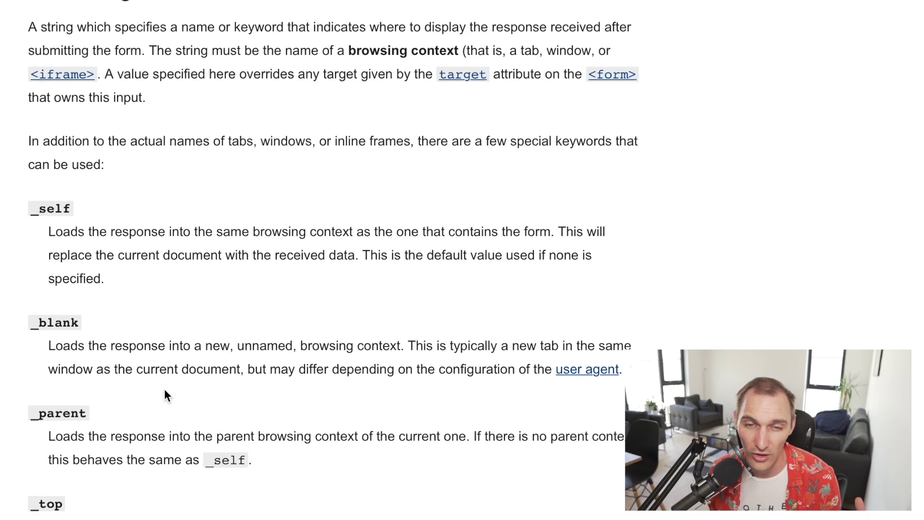
scroll(159, 365, down, 3)
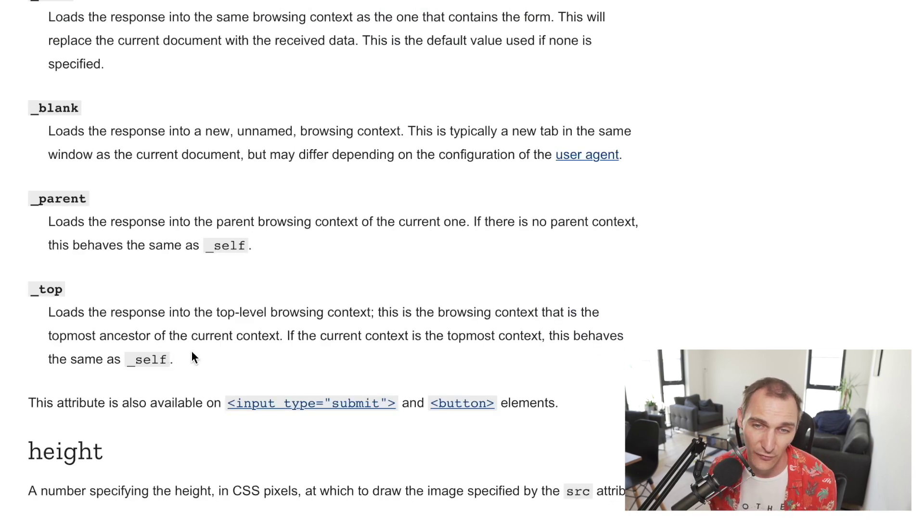
scroll(194, 353, down, 7)
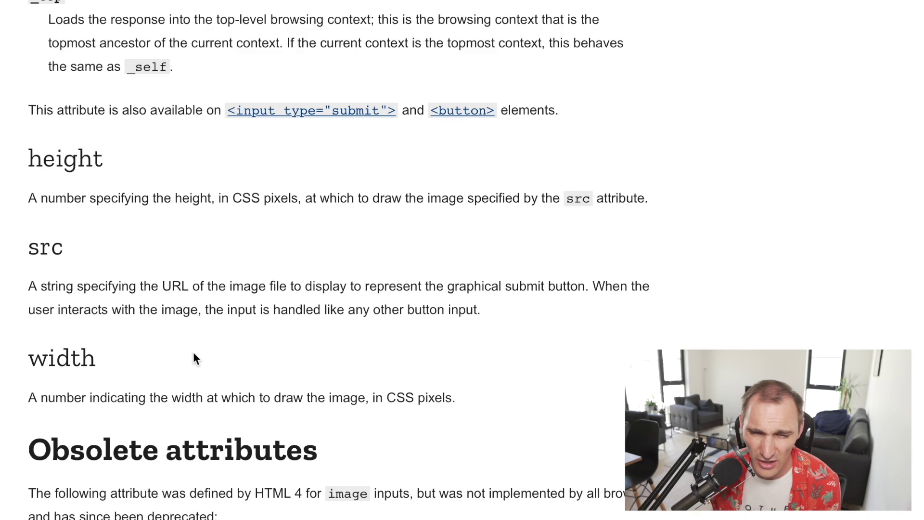
scroll(194, 354, up, 20)
scroll(172, 325, up, 15)
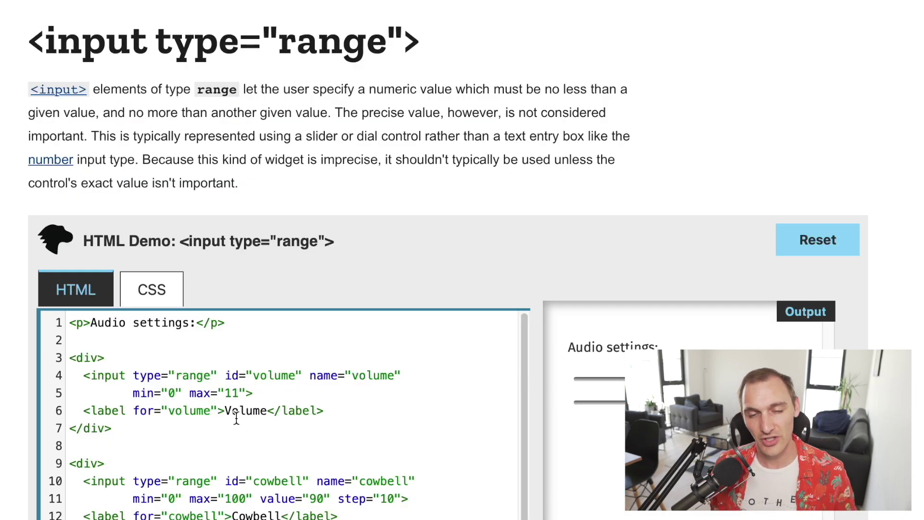
Scroll to the range demo and slide the Volume control between its minimum and maximum.
scroll(215, 392, down, 1)
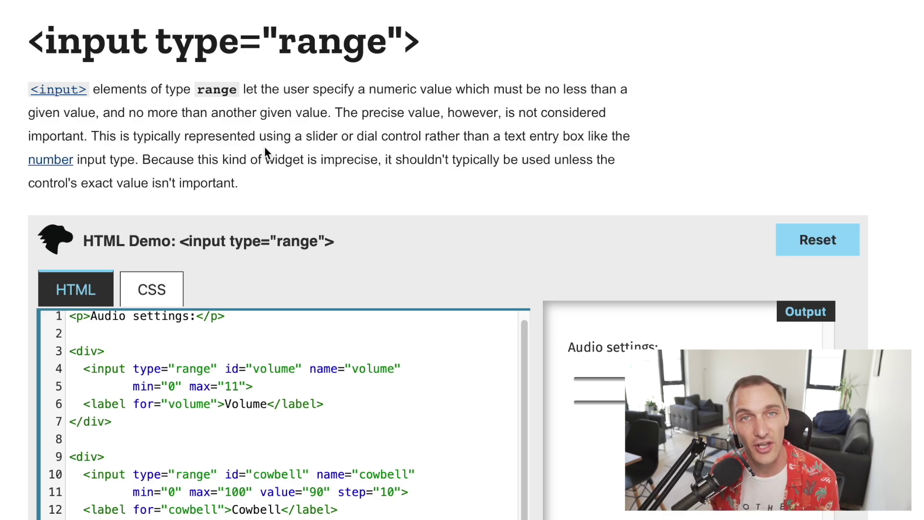
scroll(264, 146, down, 2)
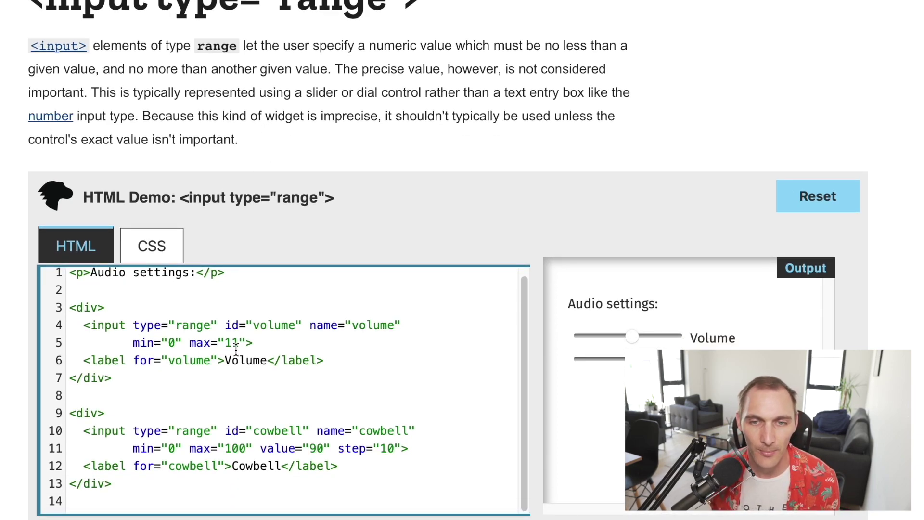
scroll(634, 330, down, 1)
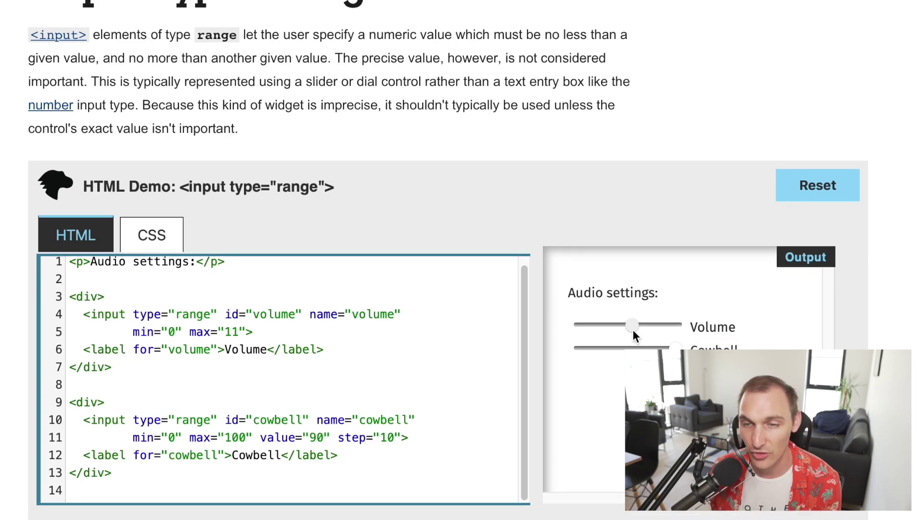
mouse_move(634, 330)
mouse_down()
mouse_move(574, 328)
mouse_move(702, 327)
mouse_move(591, 340)
mouse_move(673, 344)
mouse_move(640, 345)
mouse_up()
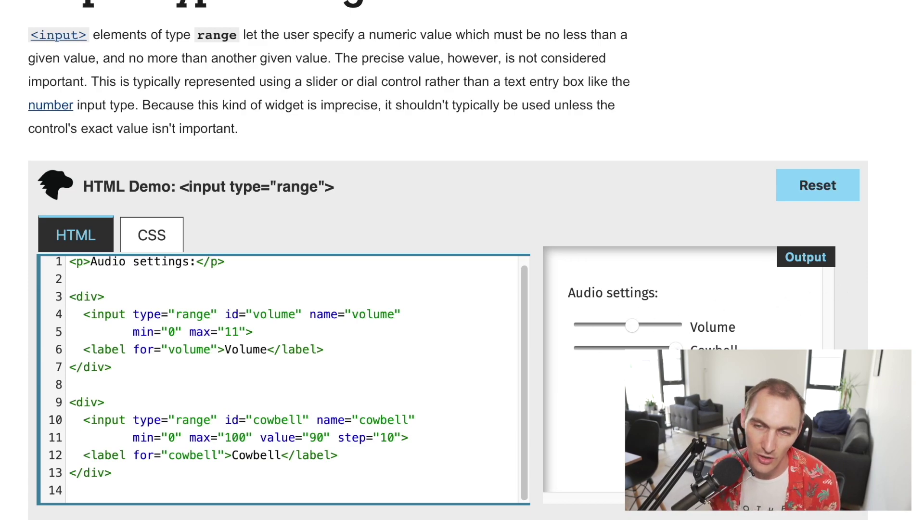
scroll(519, 421, down, 9)
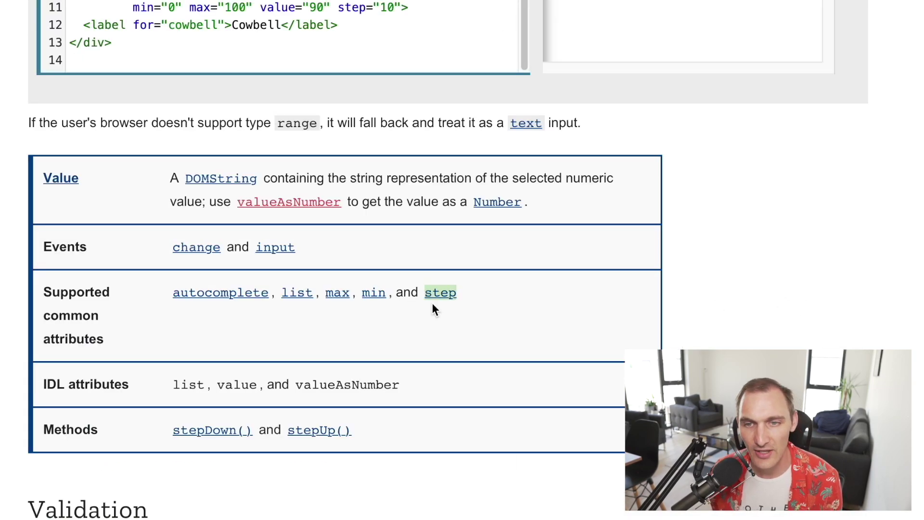
Scroll down through Validation and the list, max and step sections to the hash-marks example.
scroll(628, 191, up, 1)
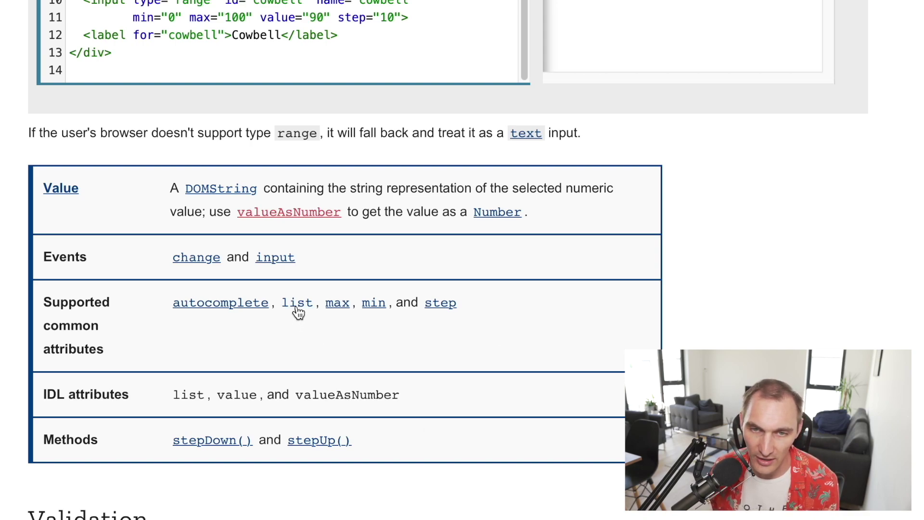
scroll(308, 345, down, 1)
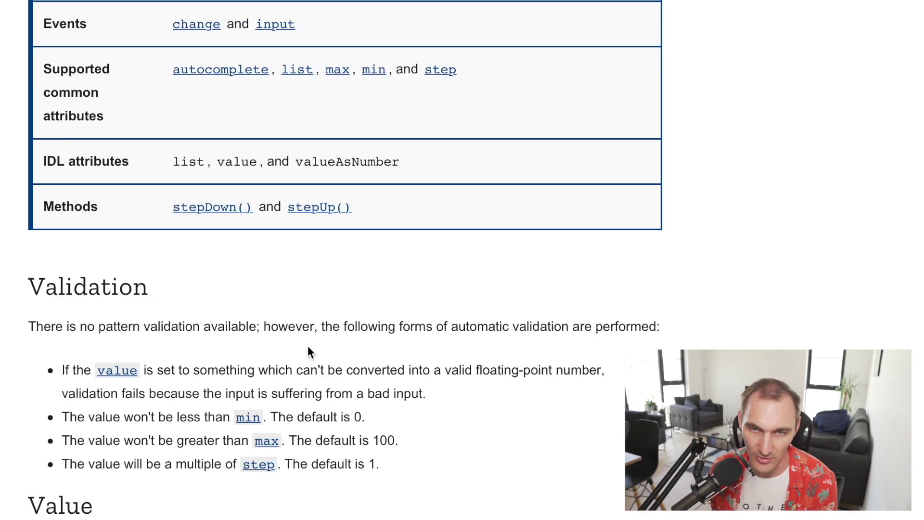
scroll(308, 348, down, 20)
scroll(316, 337, up, 8)
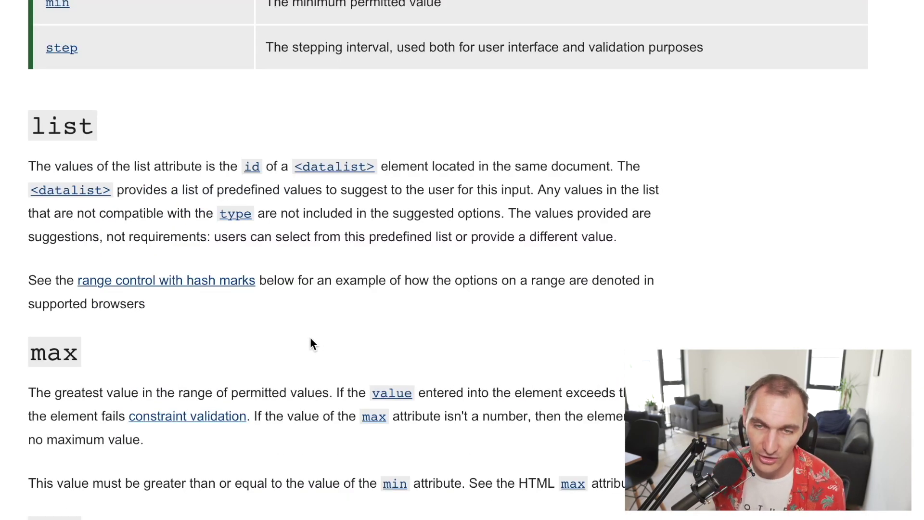
scroll(335, 368, down, 20)
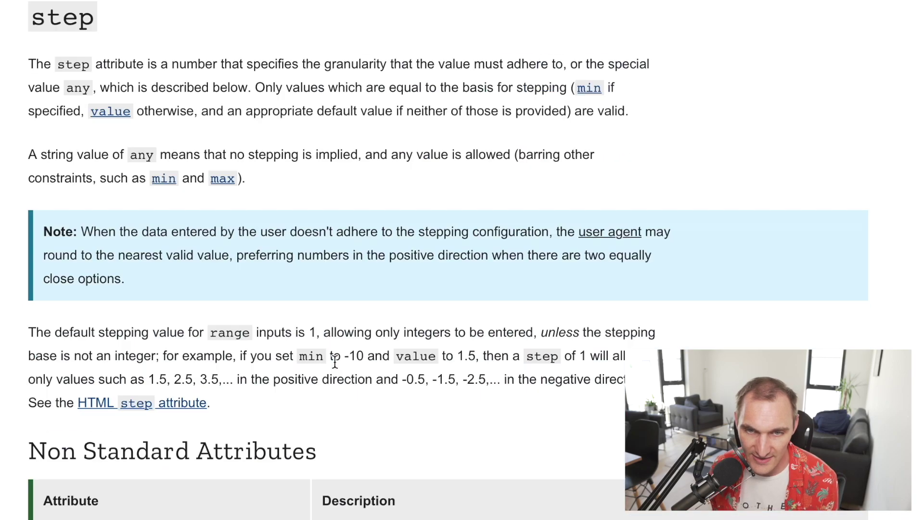
scroll(334, 368, down, 8)
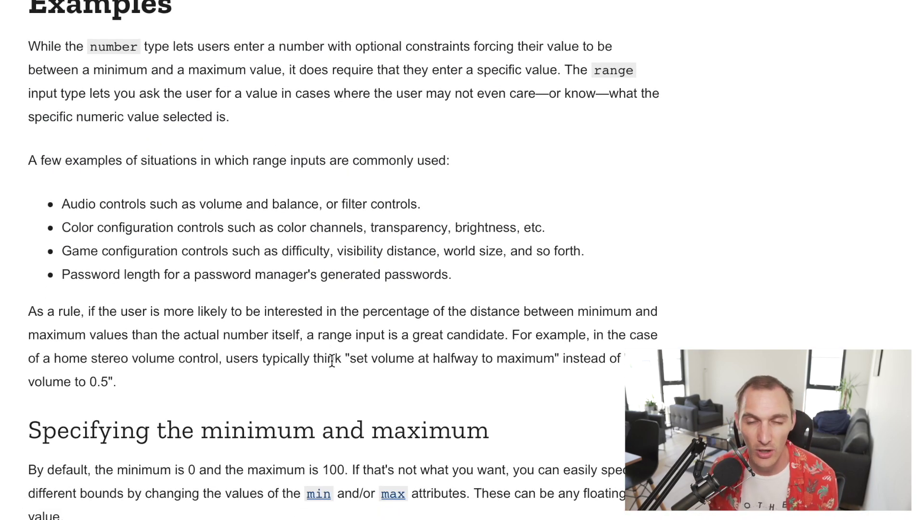
scroll(337, 327, down, 20)
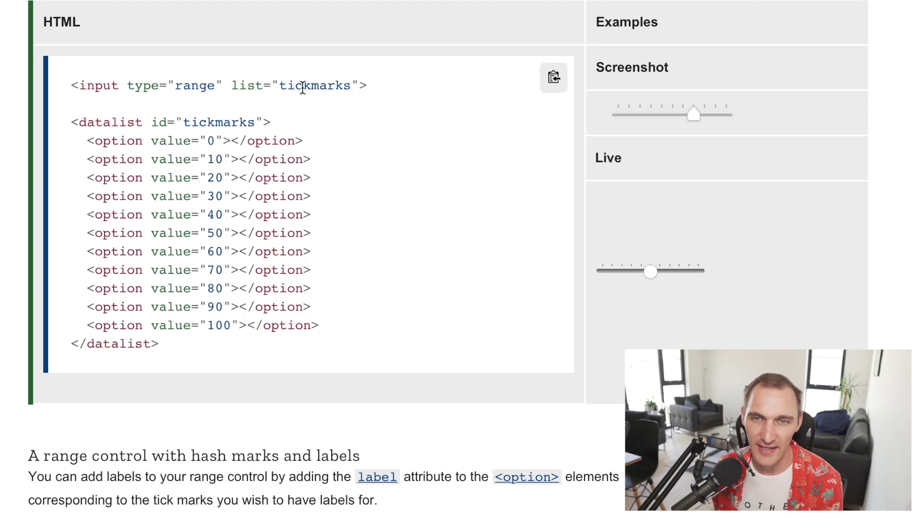
Highlight the list="tickmarks" reference, the matching datalist id, and the option lines for 0 and 10.
double_click(249, 87)
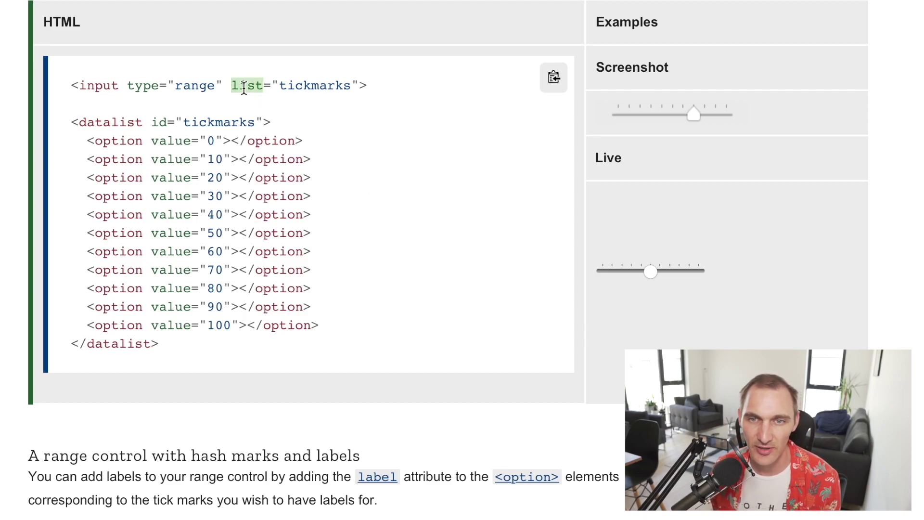
double_click(328, 86)
double_click(200, 123)
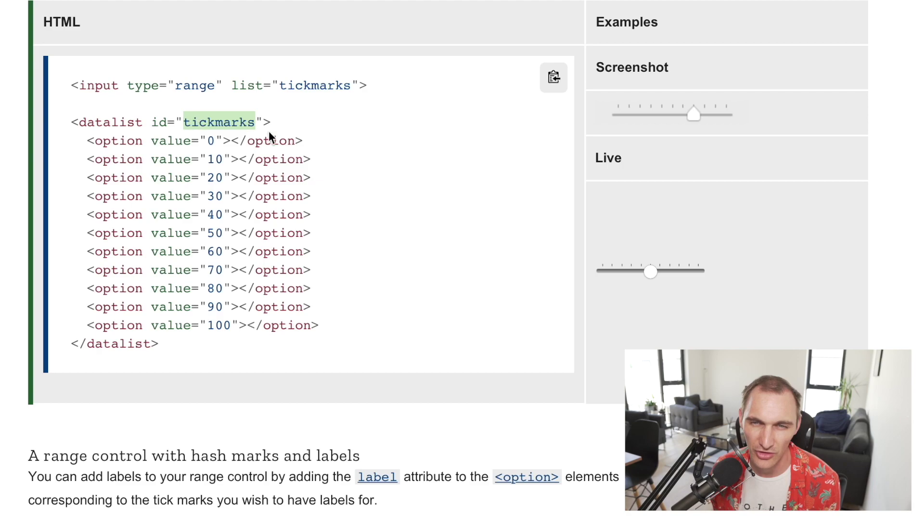
double_click(334, 86)
click(224, 118)
drag(87, 143, 335, 144)
drag(88, 159, 319, 159)
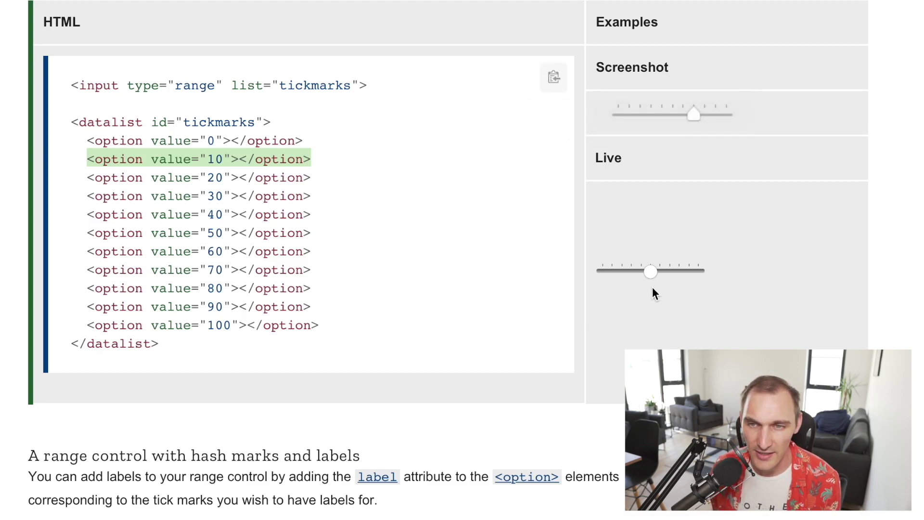
Test the live tickmark sliders, comparing the rendering in another browser, then scroll on toward Change the orientation.
drag(673, 275, 667, 276)
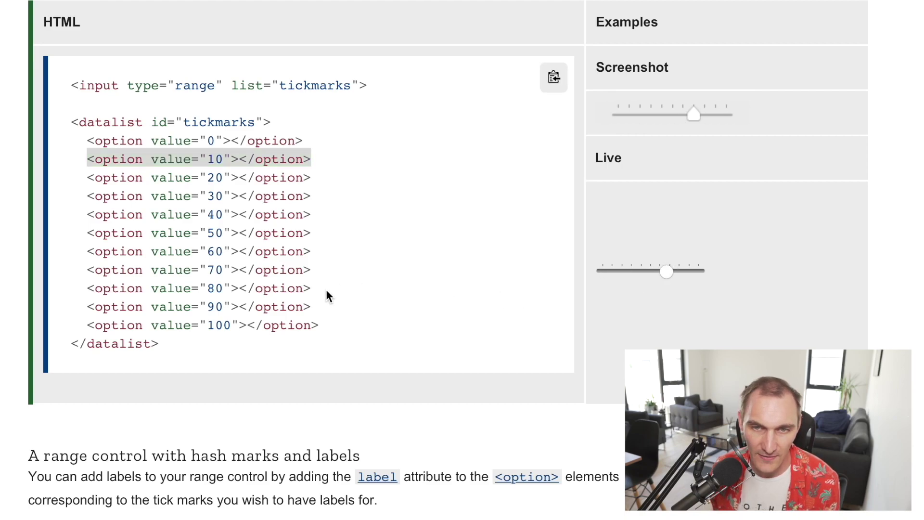
scroll(295, 361, down, 8)
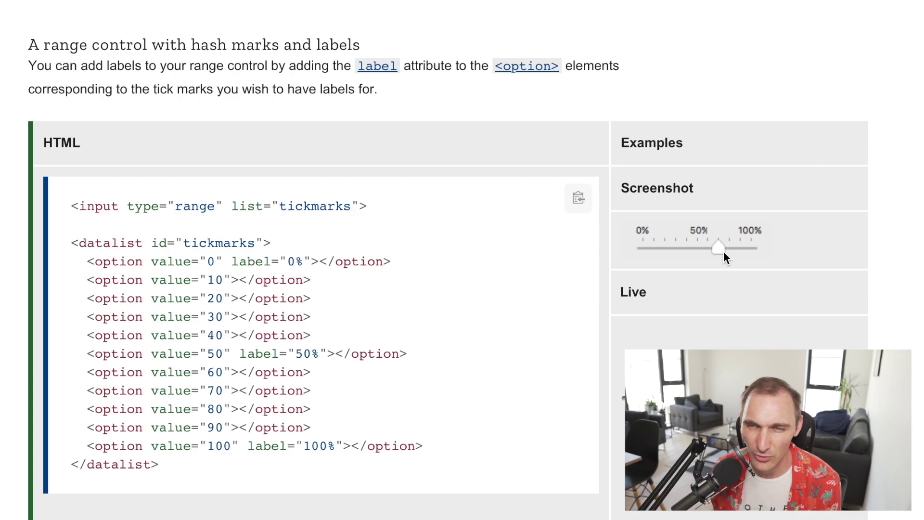
drag(723, 257, 683, 247)
scroll(705, 277, down, 2)
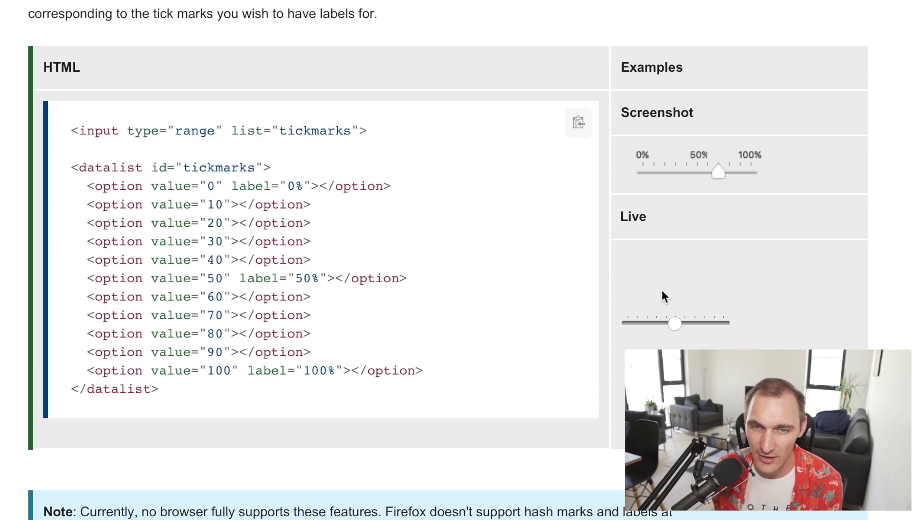
key(super+Tab)
mouse_move(657, 340)
mouse_down()
mouse_move(696, 347)
mouse_move(663, 342)
mouse_up()
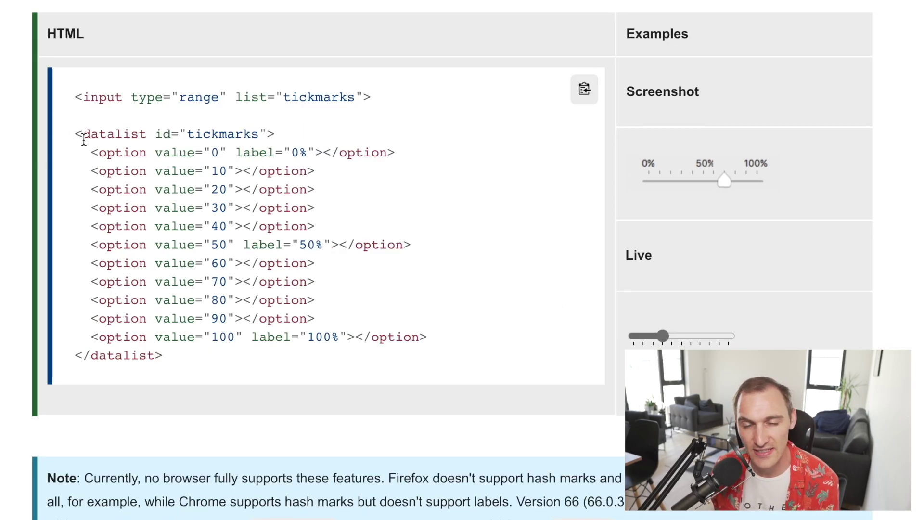
drag(83, 134, 288, 358)
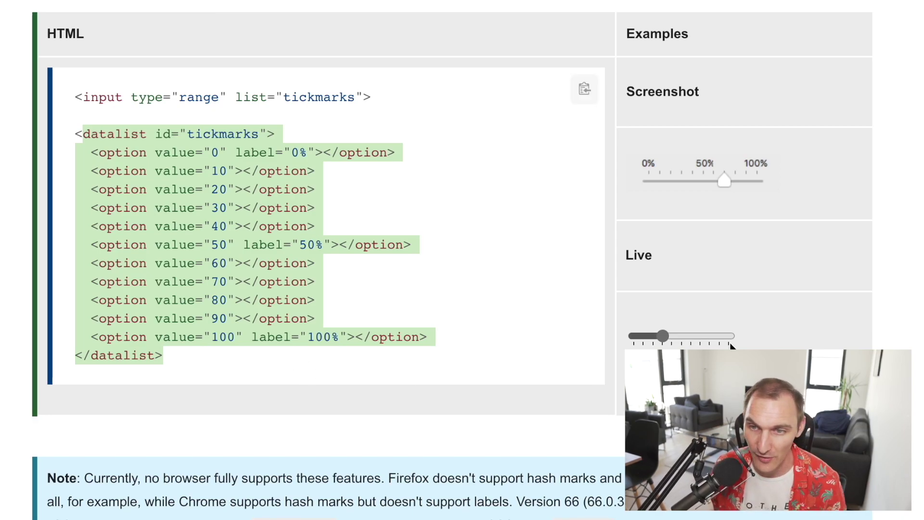
drag(663, 336, 683, 336)
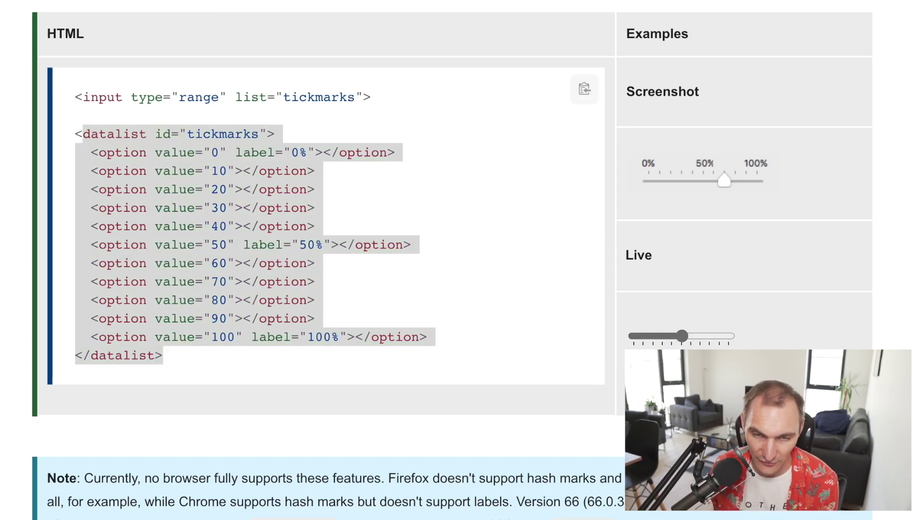
scroll(390, 331, down, 15)
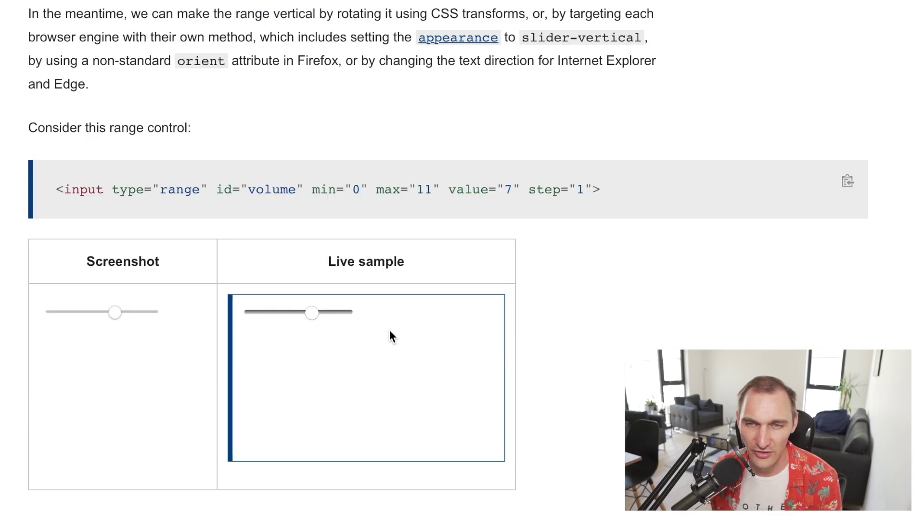
Scroll down the range page to the rotate(-90deg) vertical slider example.
scroll(389, 332, down, 3)
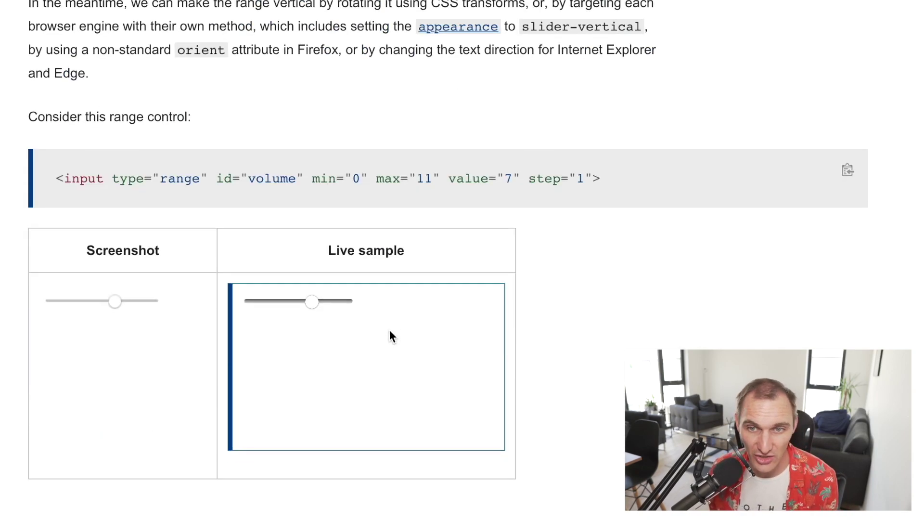
scroll(389, 334, down, 9)
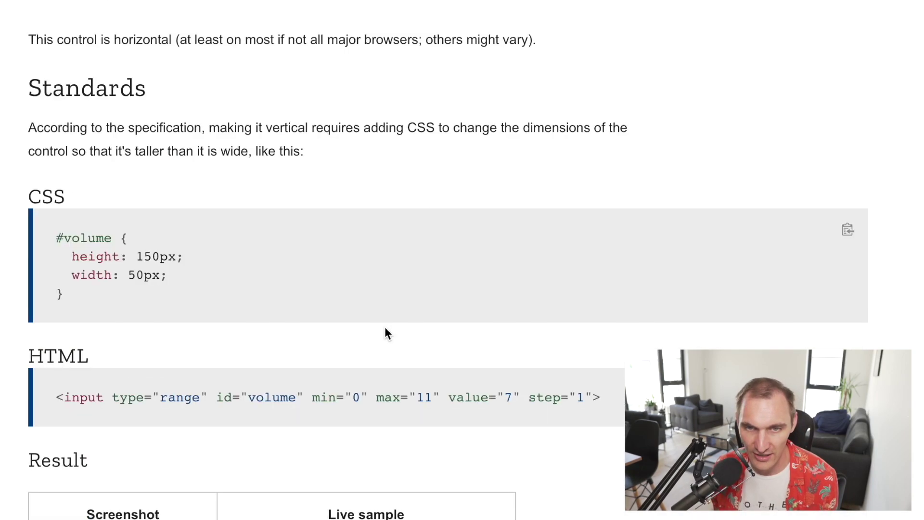
scroll(372, 341, down, 3)
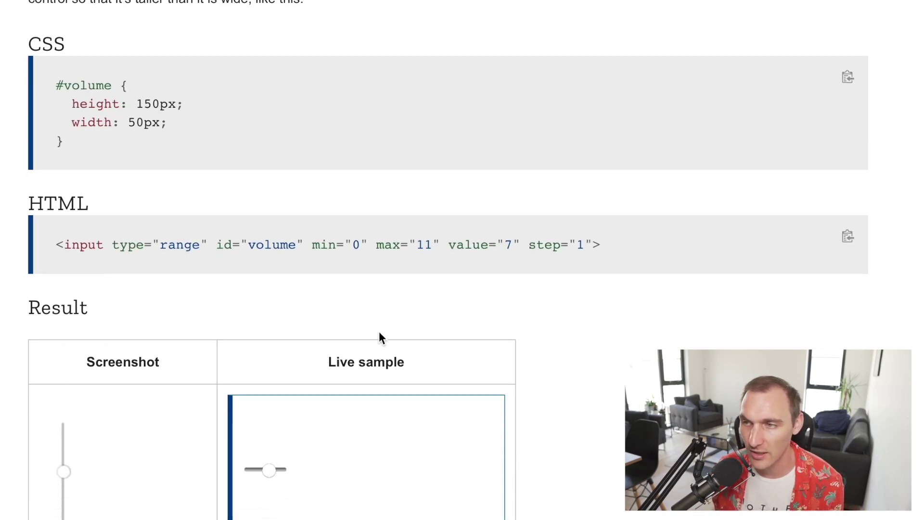
scroll(380, 336, down, 1)
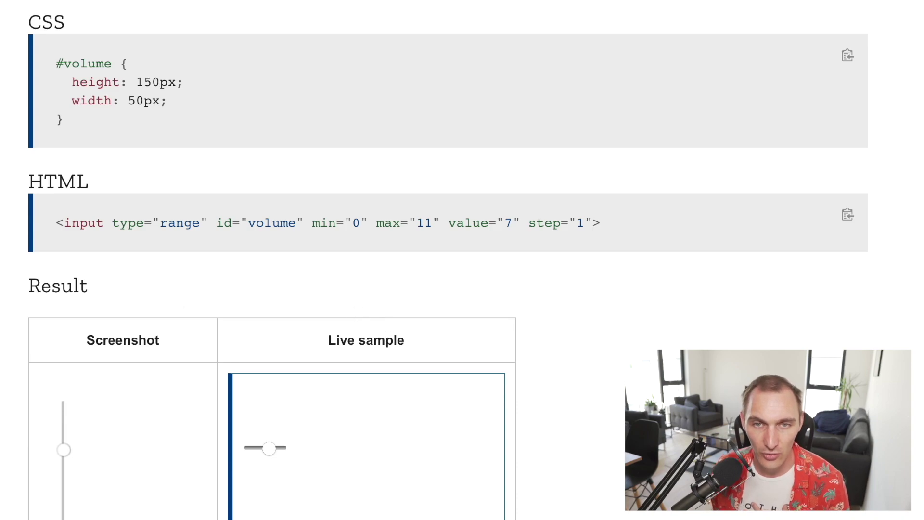
scroll(68, 315, down, 10)
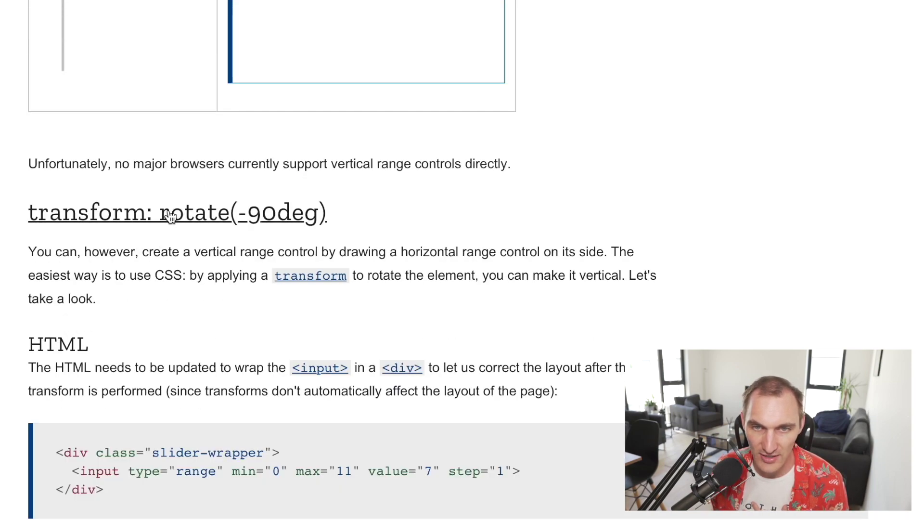
drag(359, 232, 24, 227)
scroll(45, 295, down, 7)
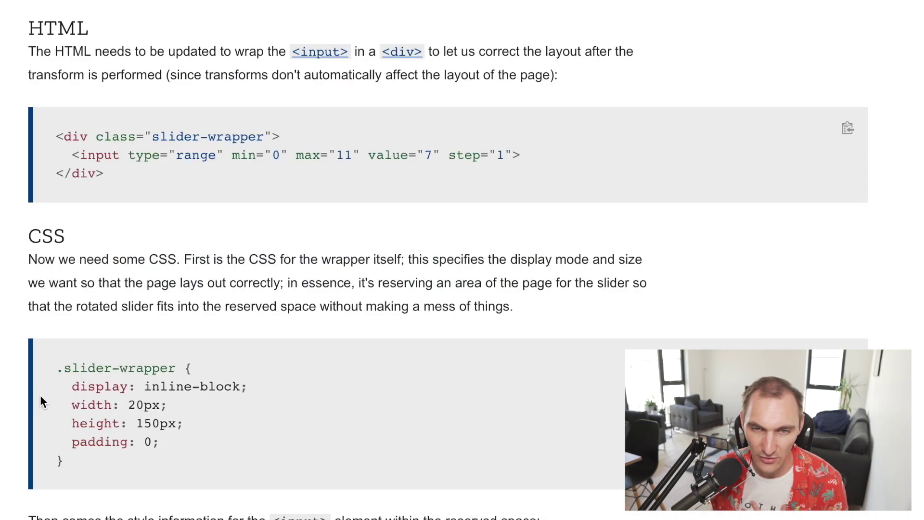
scroll(39, 392, down, 2)
scroll(86, 149, up, 12)
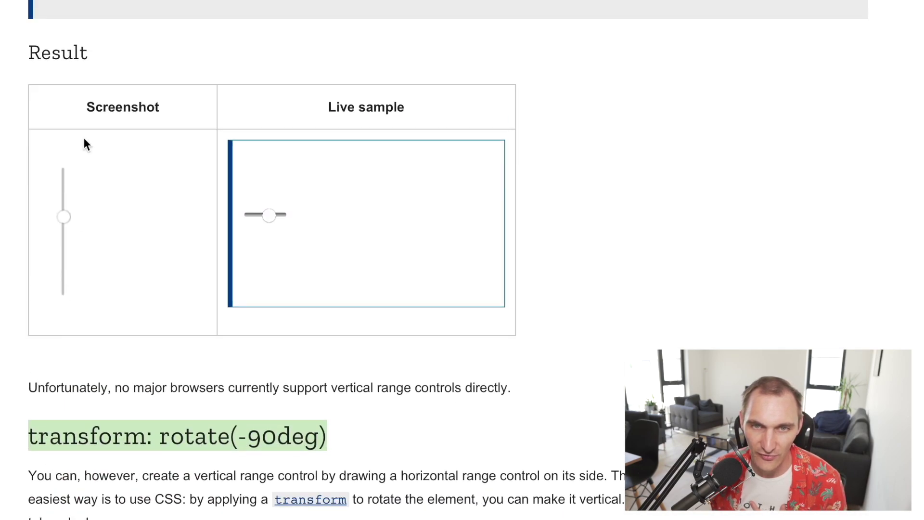
scroll(92, 226, up, 3)
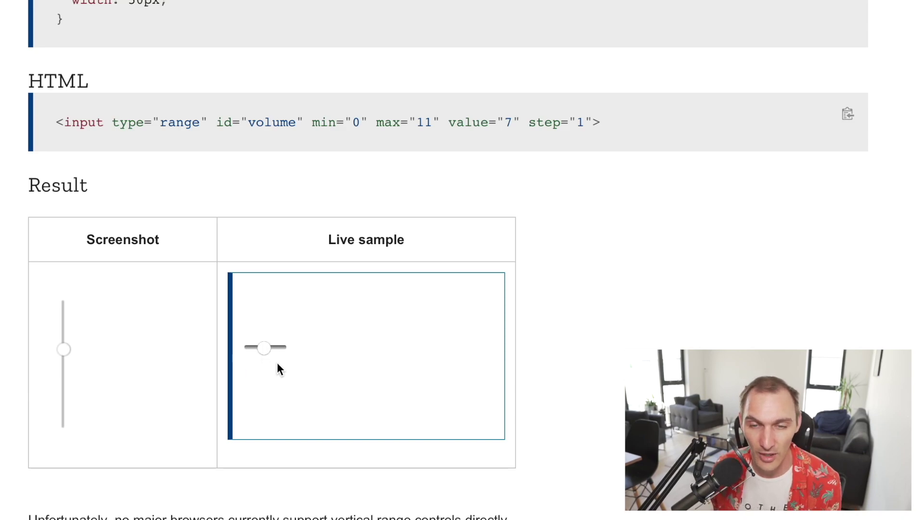
Slide the rotated live slider up near maximum and push the Cowbell slider to its maximum.
scroll(278, 368, down, 15)
scroll(275, 367, down, 5)
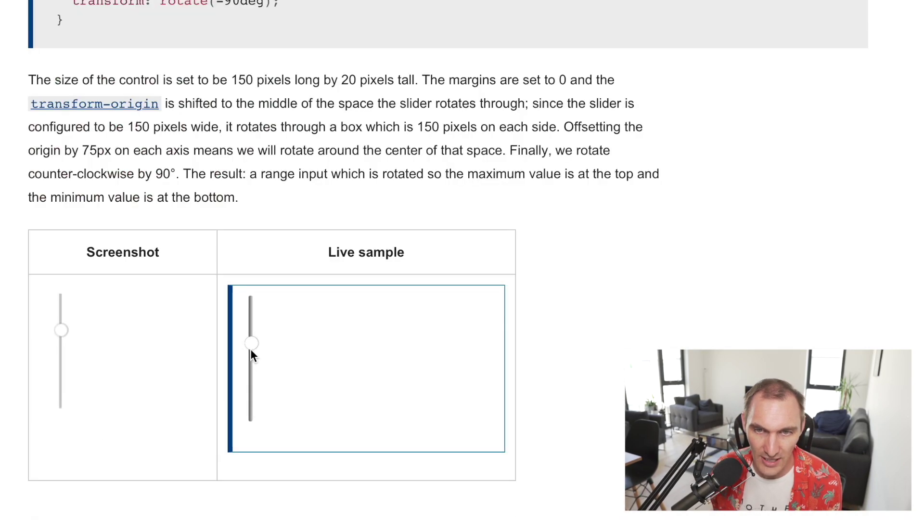
drag(254, 369, 252, 345)
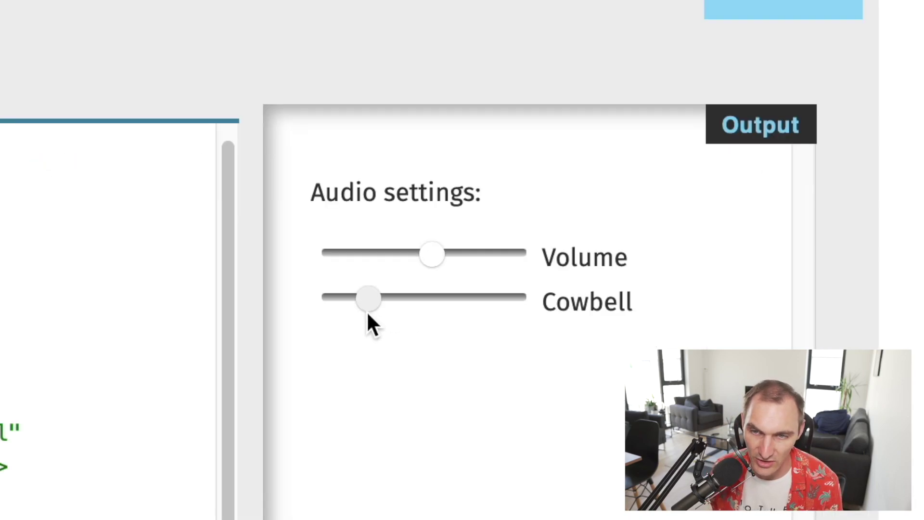
drag(603, 420, 683, 424)
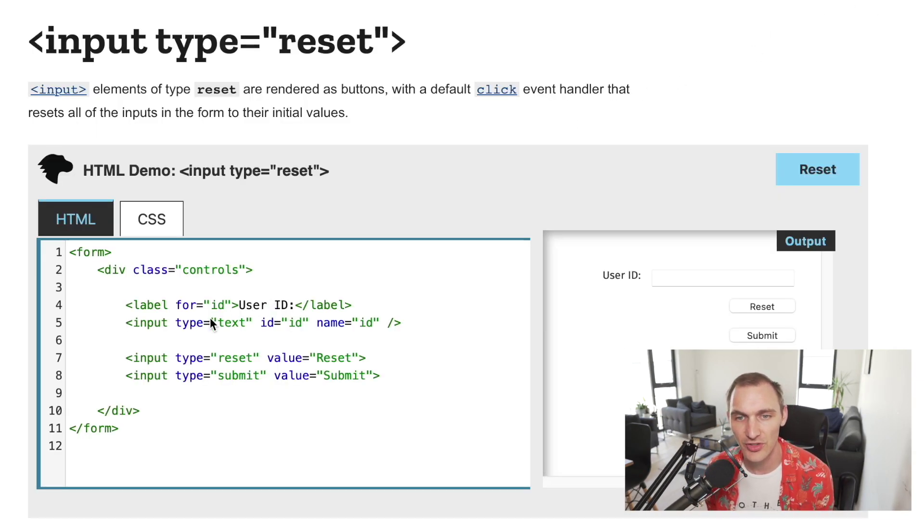
double_click(234, 358)
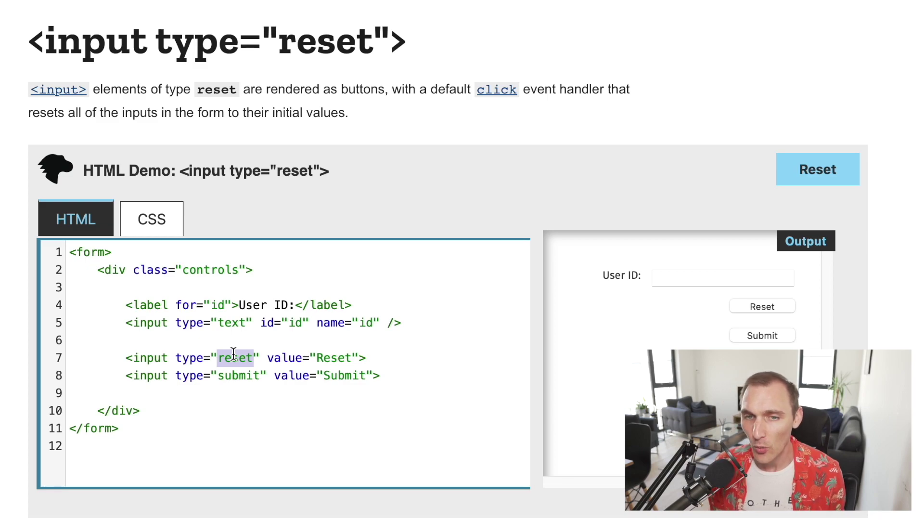
click(687, 280)
text(ntaheodunthude)
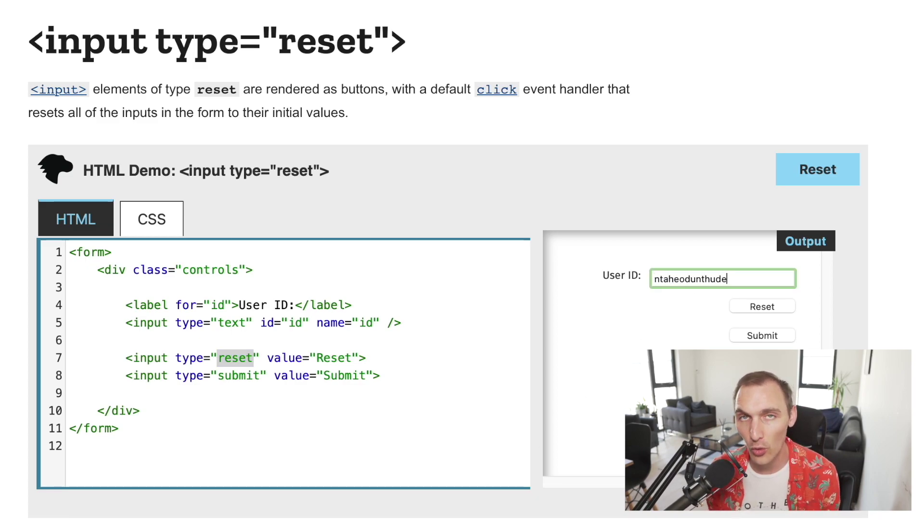
click(767, 306)
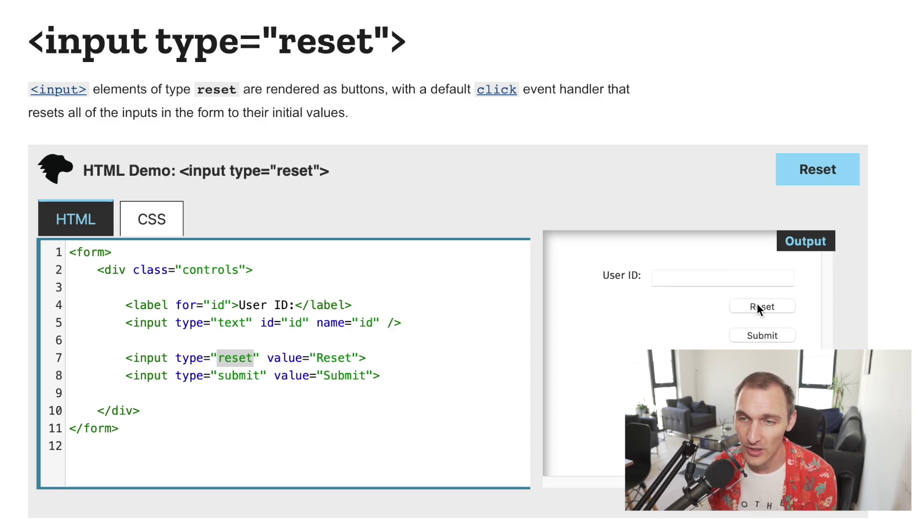
click(659, 278)
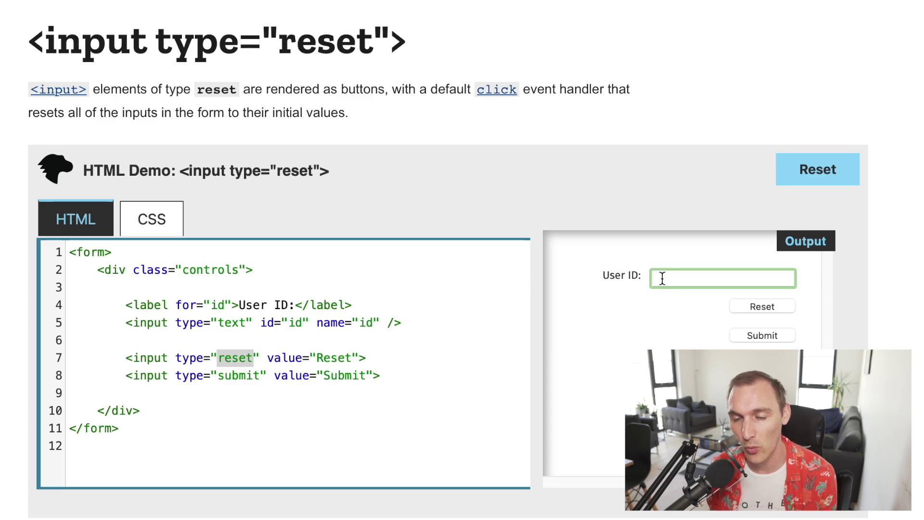
drag(602, 275, 616, 275)
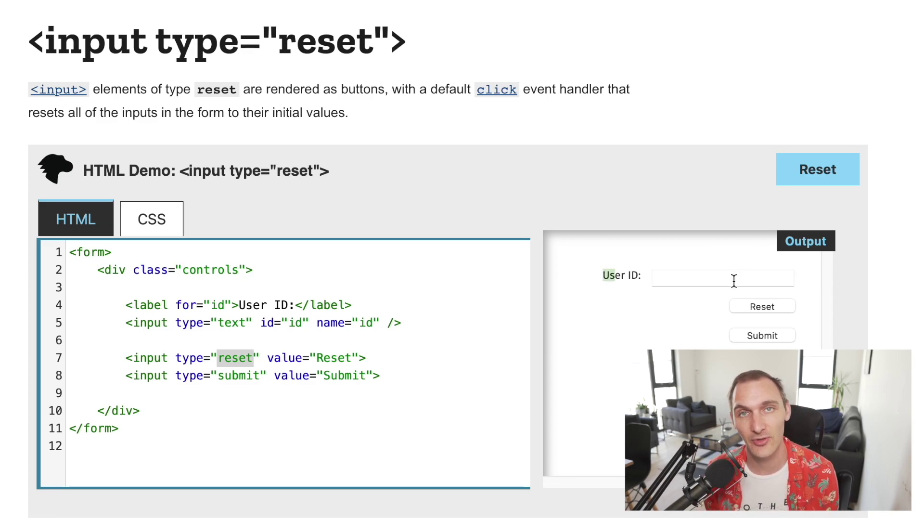
scroll(592, 396, down, 2)
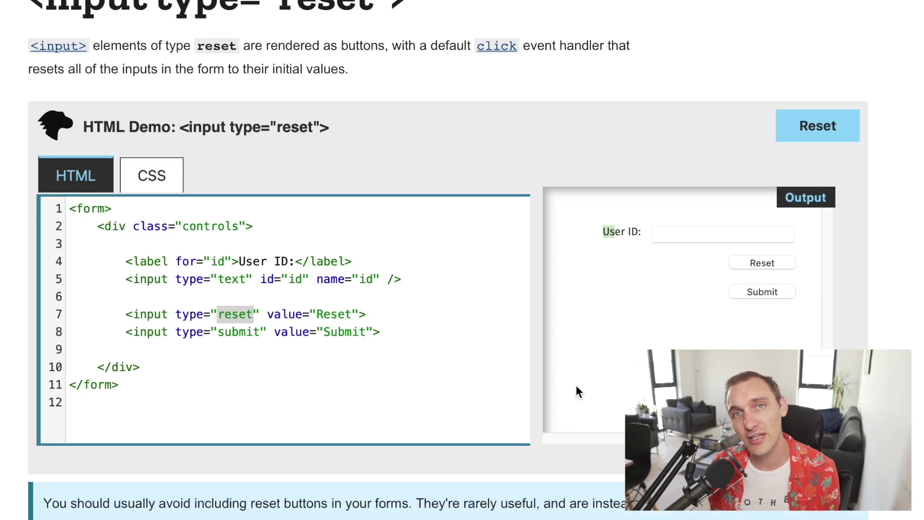
click(672, 263)
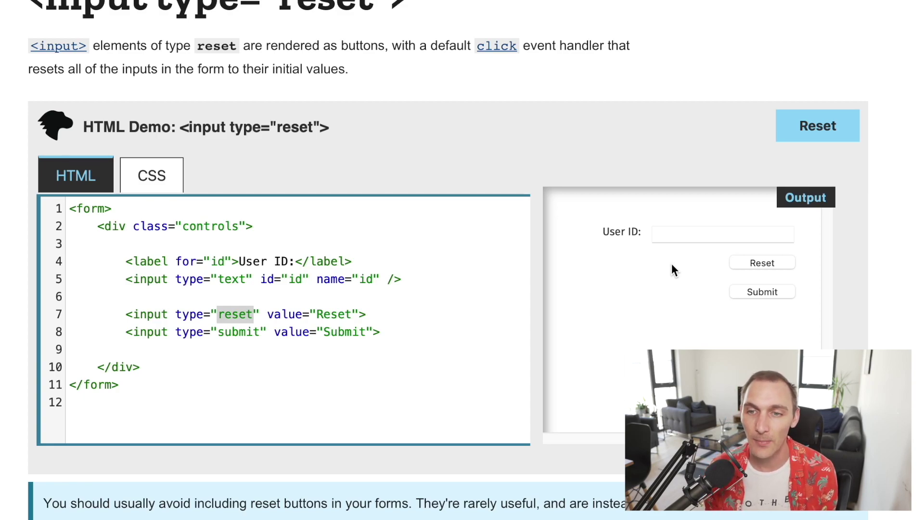
scroll(417, 309, down, 1)
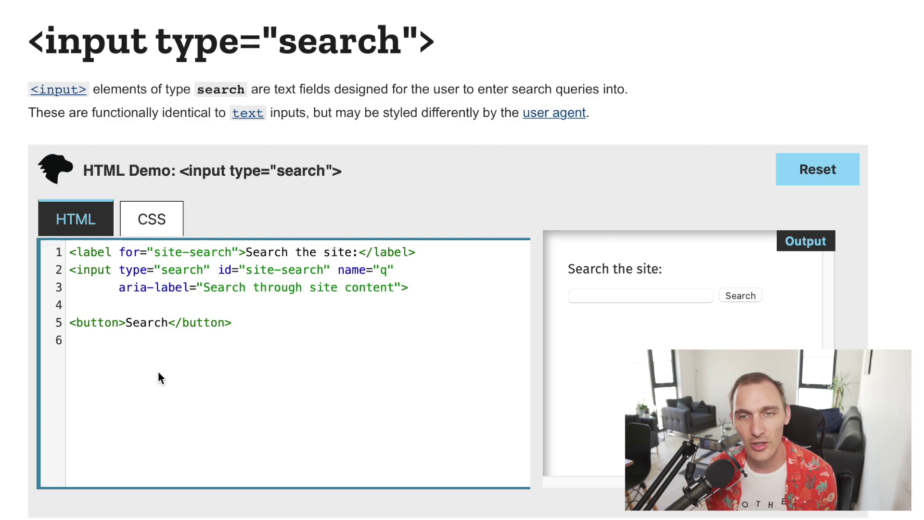
Select 'search' in the demo code and focus the Output search box, then go to the url input page.
double_click(175, 270)
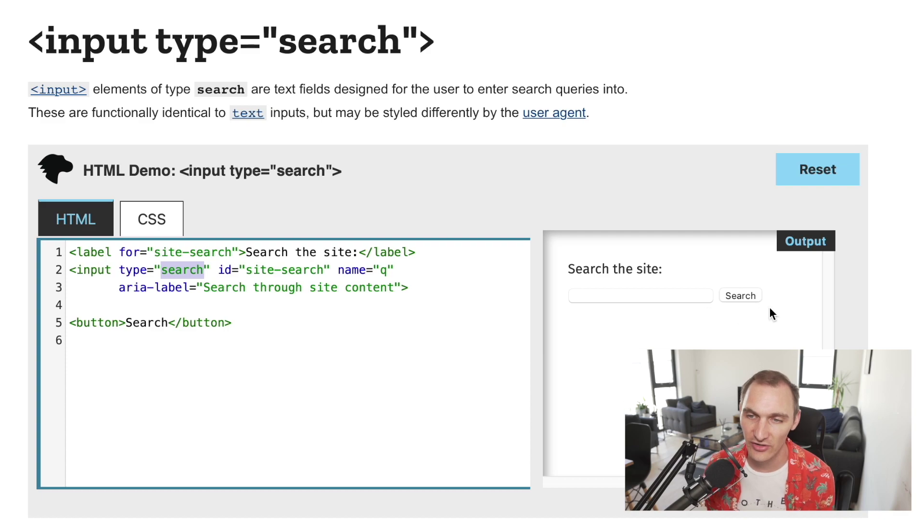
click(675, 299)
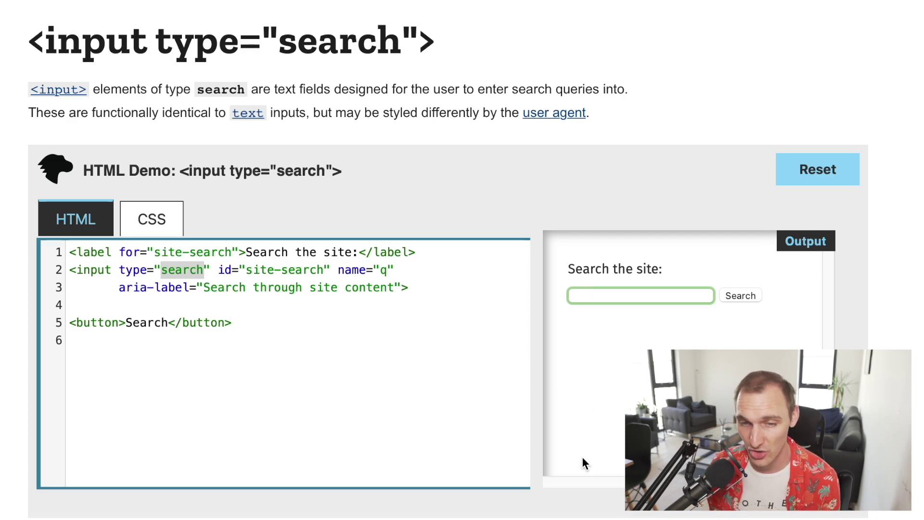
key(ctrl+Tab)
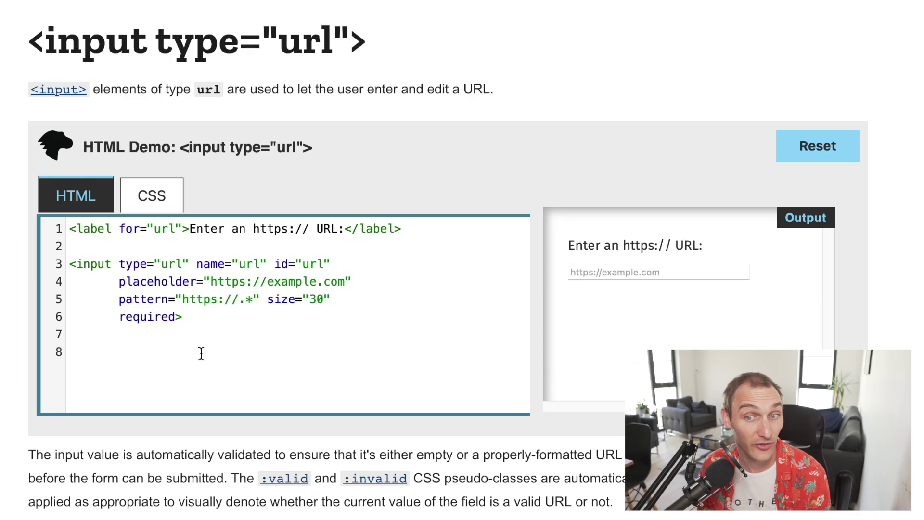
Highlight the url demo's pattern attribute, scroll to the non-standard attributes, then return to the page top.
drag(119, 299, 259, 300)
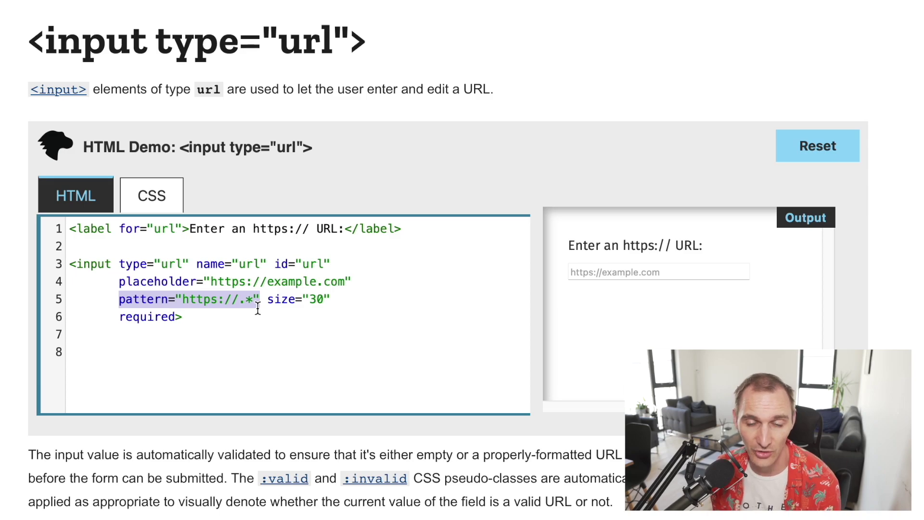
click(259, 308)
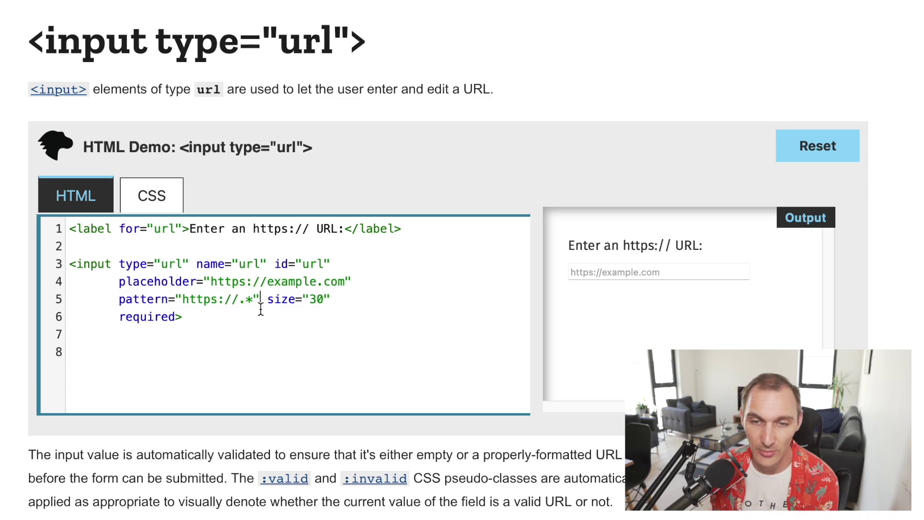
scroll(260, 309, down, 20)
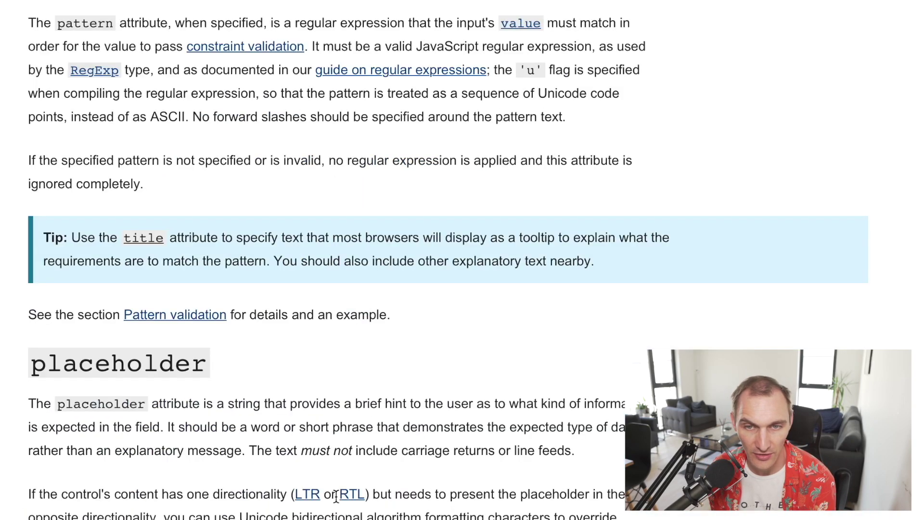
scroll(336, 496, down, 20)
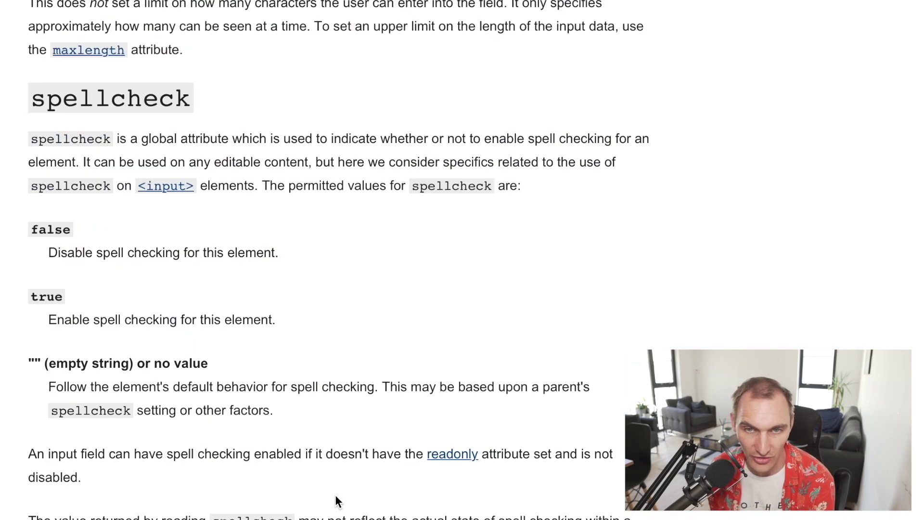
scroll(336, 497, down, 12)
right_click(335, 494)
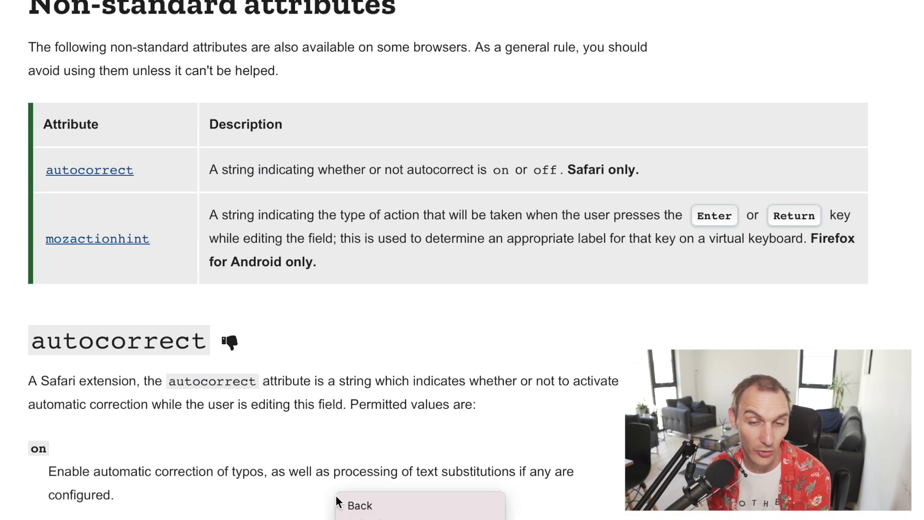
click(368, 503)
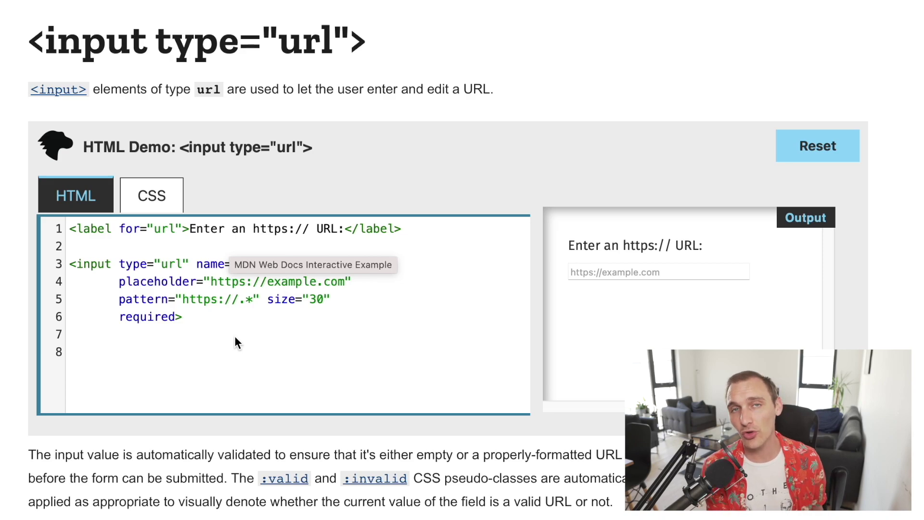